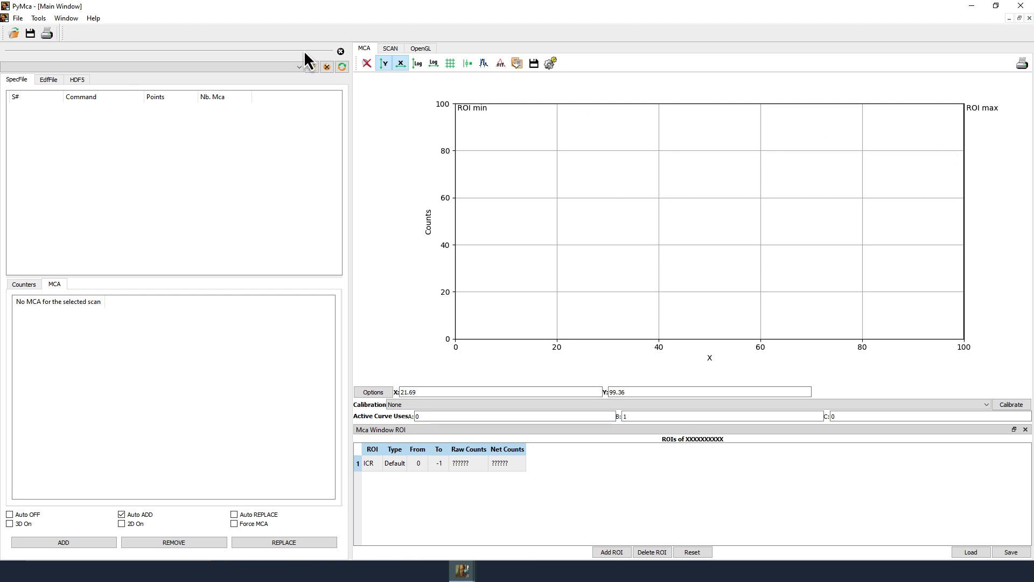
# Start ROI Imaging and open Control-48H-2_35752 from Z:\com-lucia\Users_2022-2\Video\nexus\carto_flyscan as a stack
pyautogui.click(40, 20)
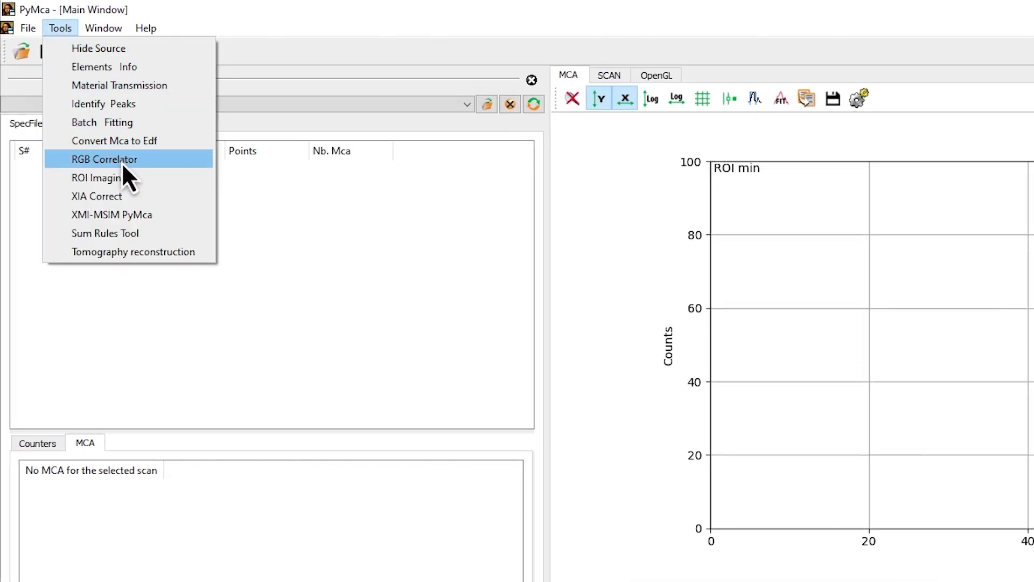
pyautogui.click(127, 179)
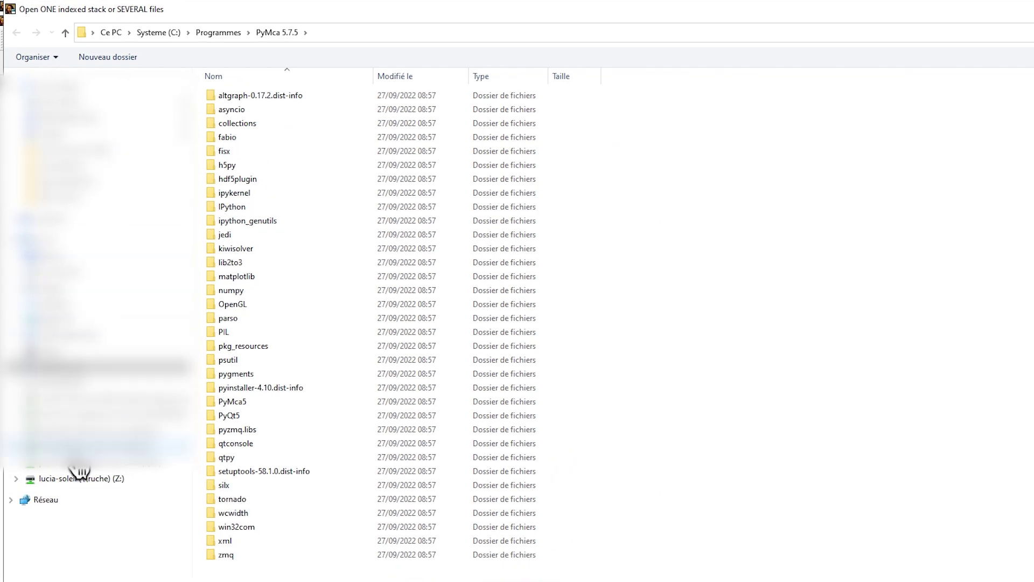
pyautogui.click(75, 479)
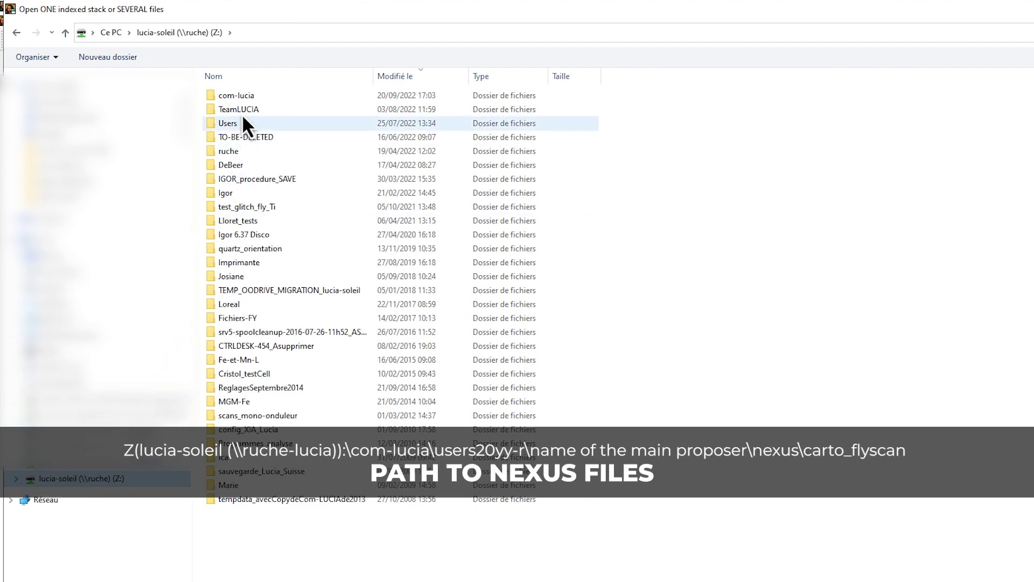
pyautogui.click(245, 98)
pyautogui.doubleClick(245, 97)
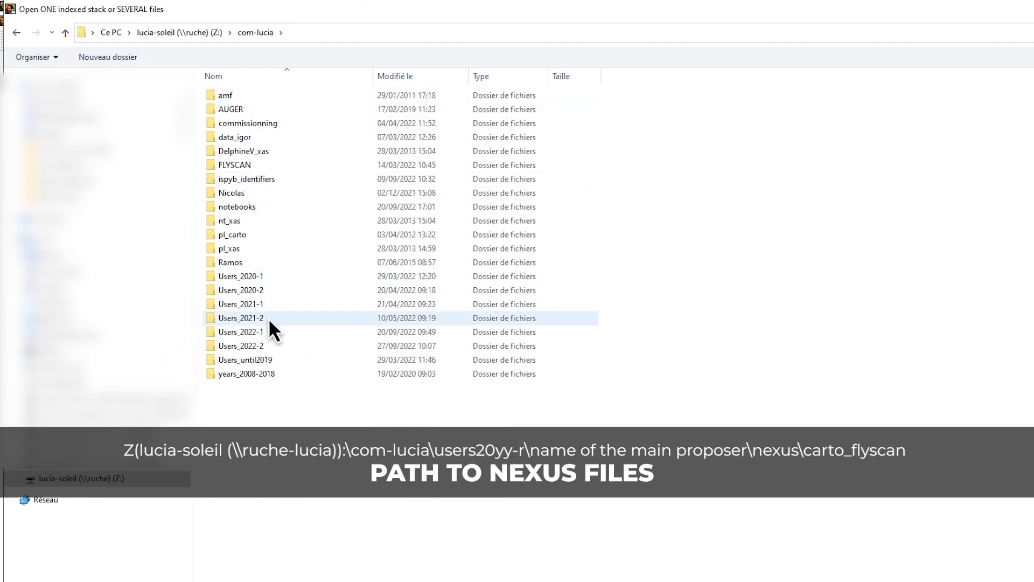
pyautogui.click(274, 346)
pyautogui.doubleClick(273, 346)
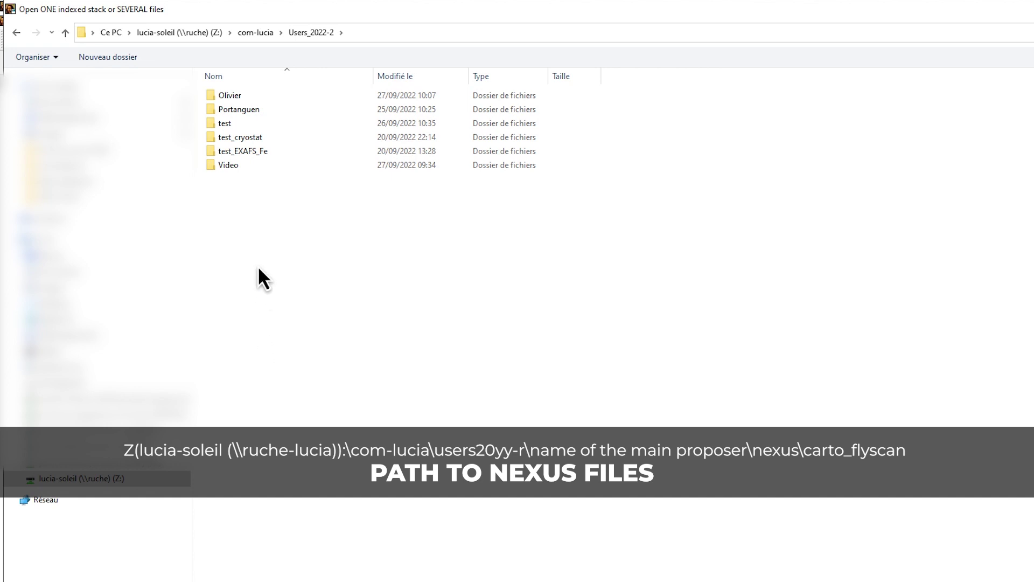
pyautogui.doubleClick(251, 167)
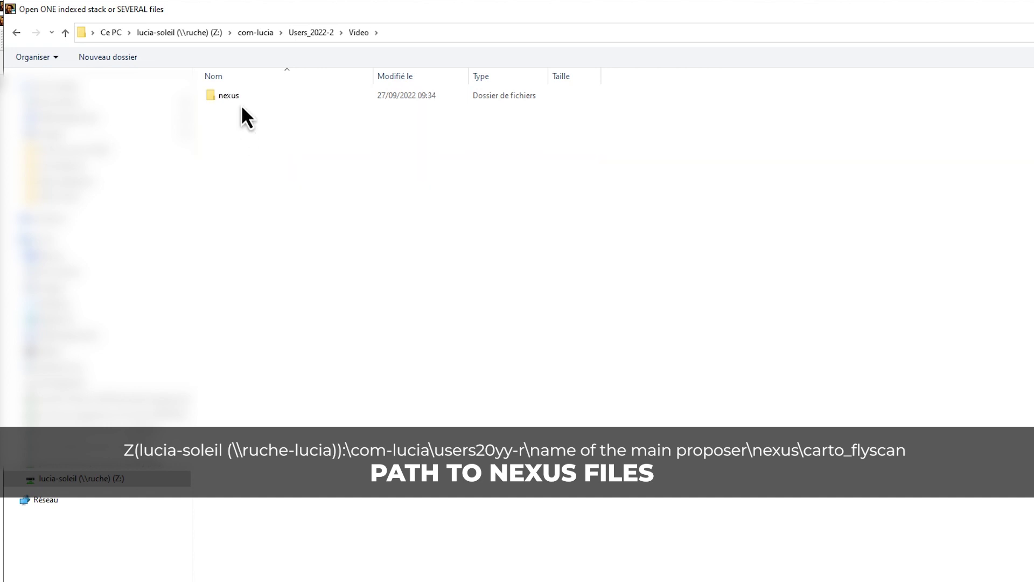
pyautogui.doubleClick(241, 99)
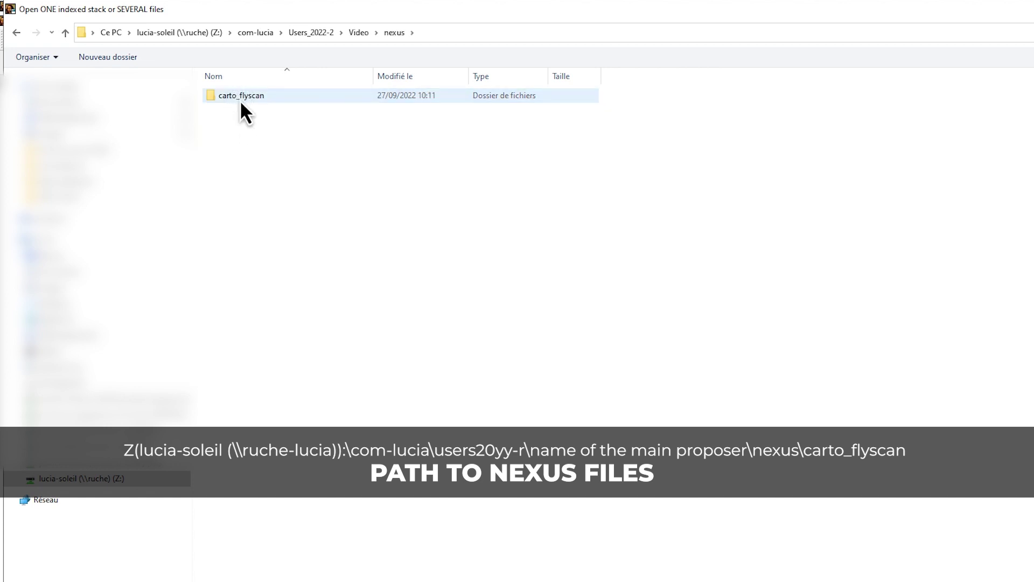
pyautogui.doubleClick(240, 99)
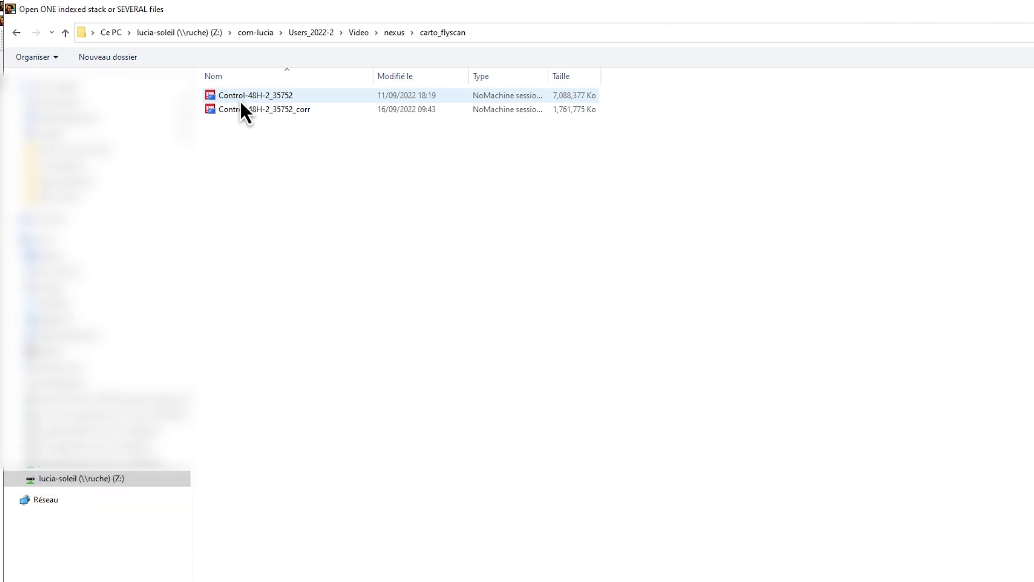
pyautogui.doubleClick(241, 99)
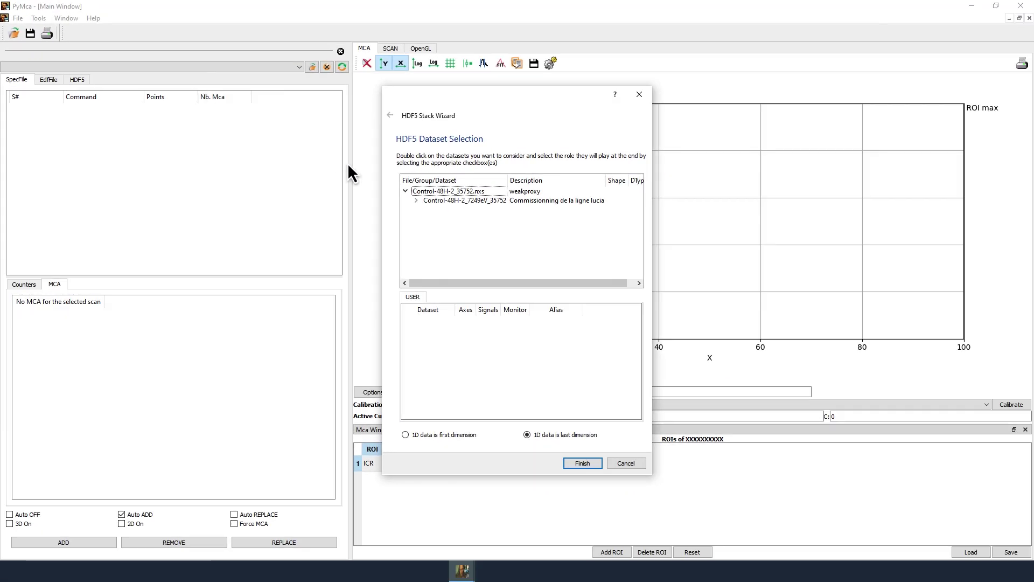
# Pick scan_data's channel00 as the stack signal and finish loading Control-48H-2_35752
pyautogui.click(416, 201)
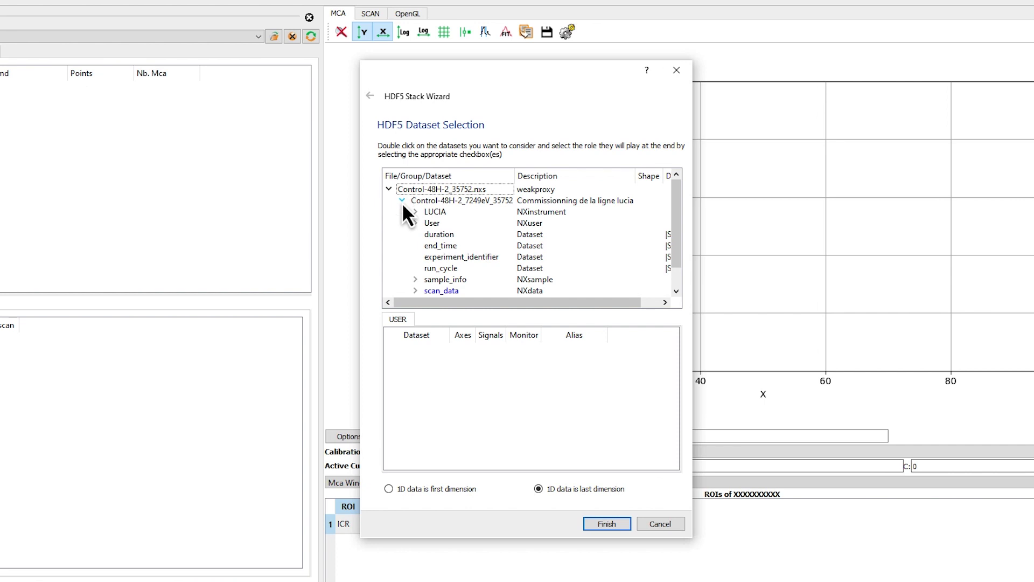
pyautogui.click(416, 291)
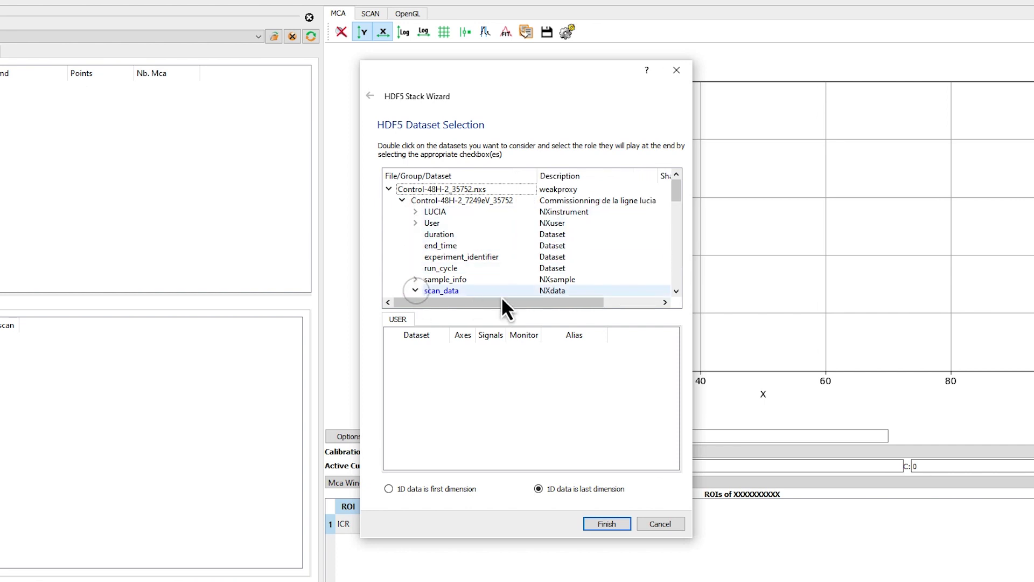
pyautogui.moveTo(681, 192); pyautogui.dragTo(681, 212)
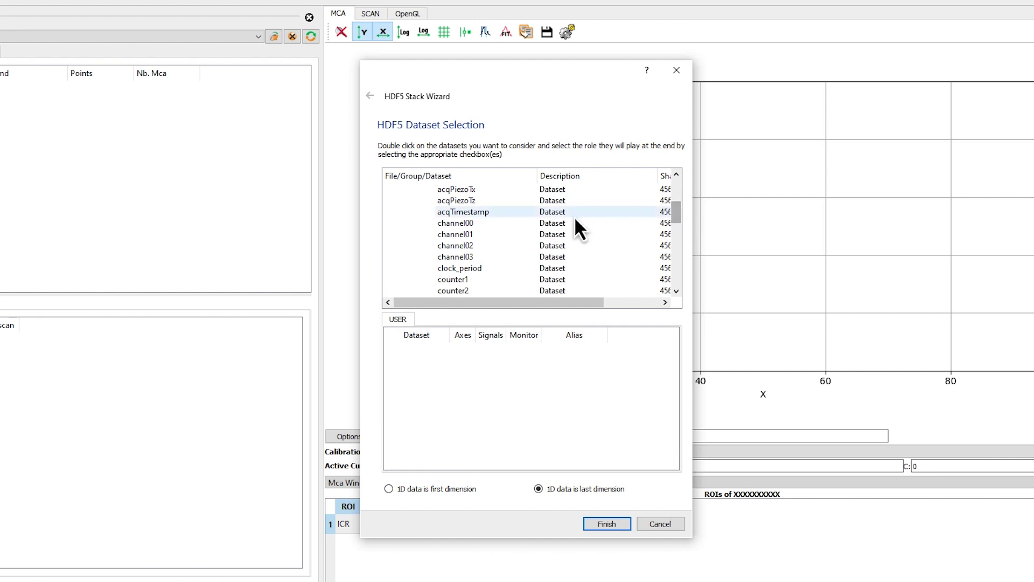
pyautogui.doubleClick(503, 223)
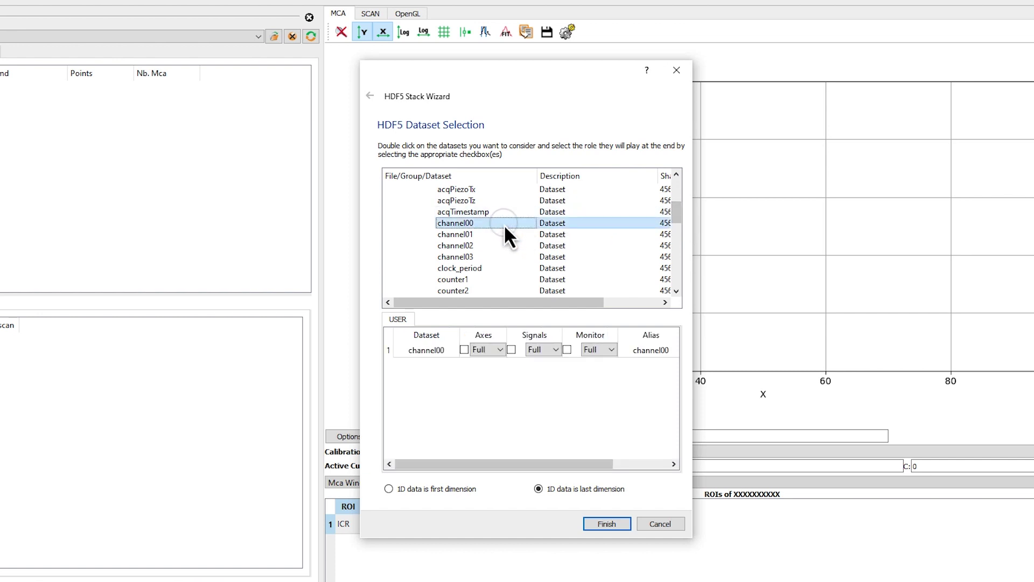
pyautogui.click(511, 350)
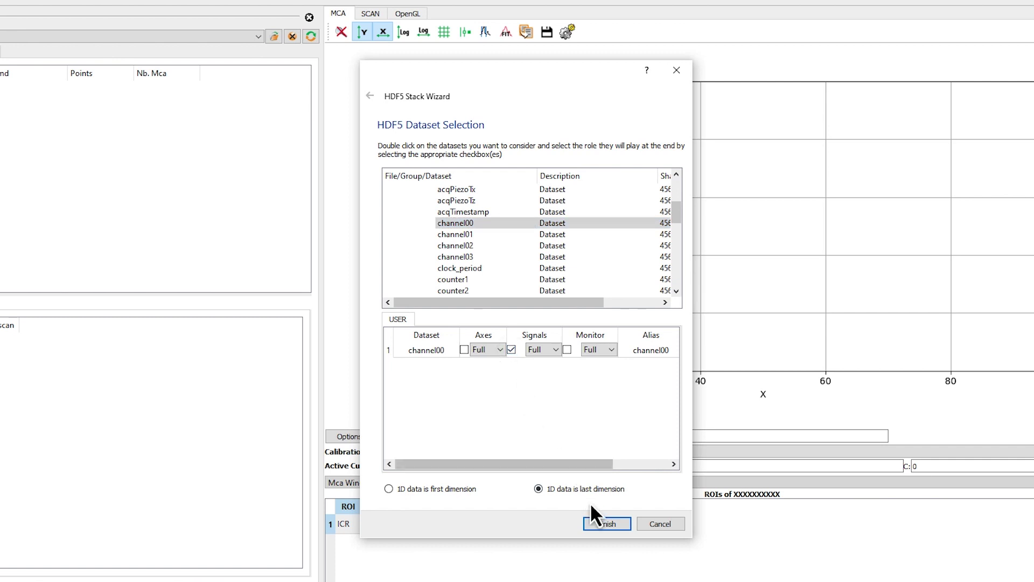
pyautogui.click(603, 524)
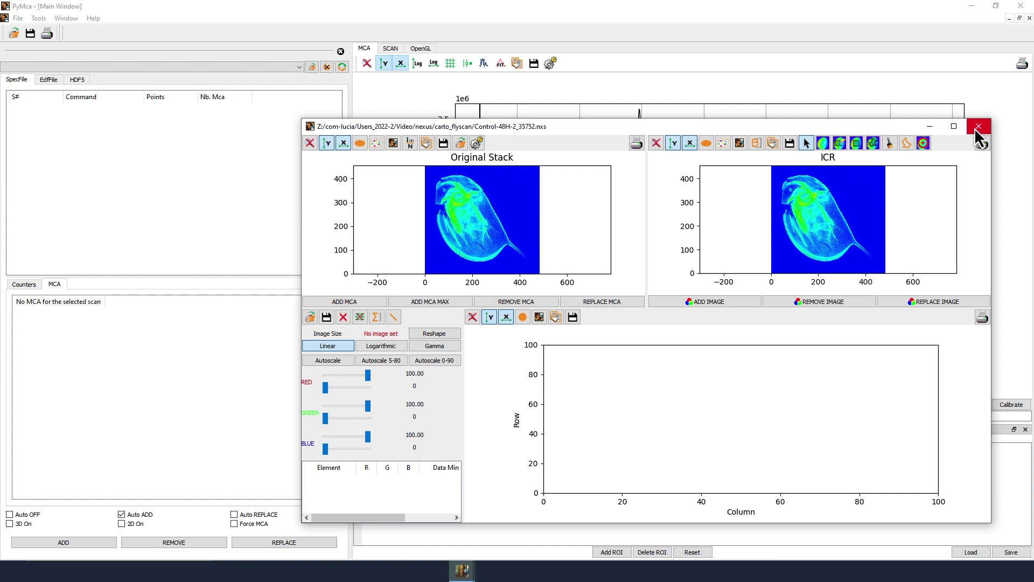
# Close the stack image window to reveal the summed spectrum peaking near channel 740
pyautogui.click(976, 128)
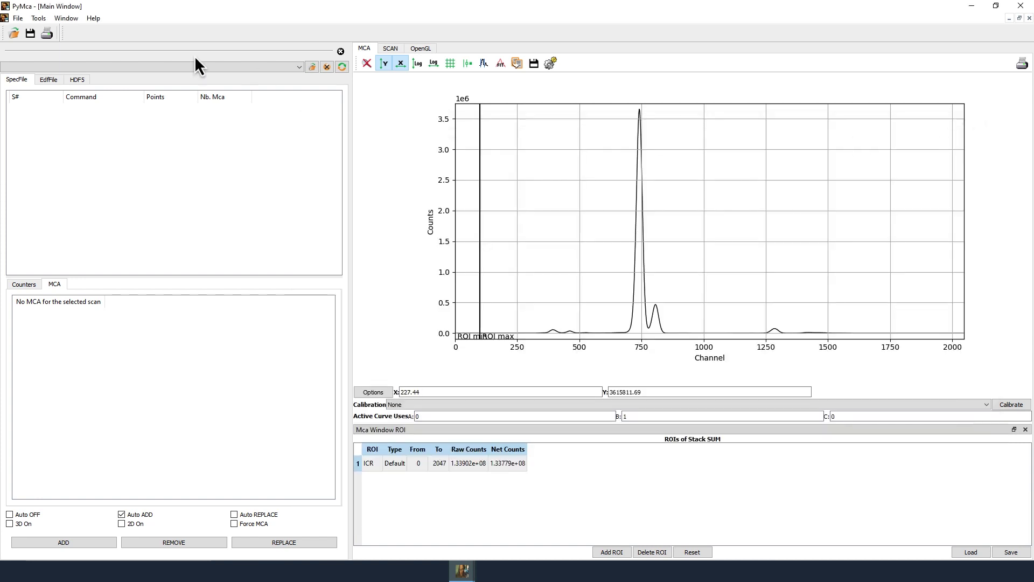
# Load Control-48H-2_35752_corr as a ROI Imaging stack with scan_data's data dataset as signal
pyautogui.click(48, 18)
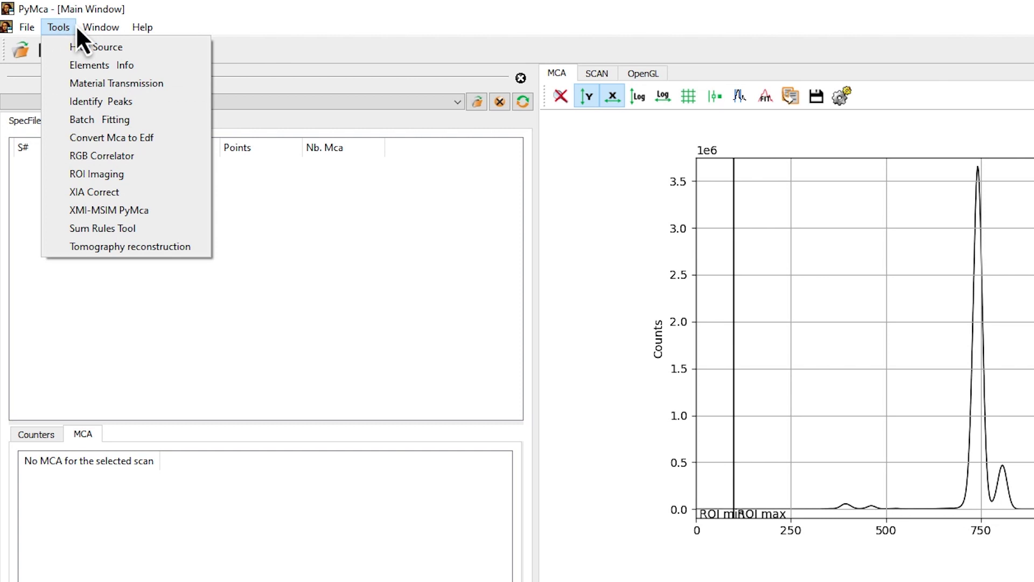
pyautogui.click(90, 174)
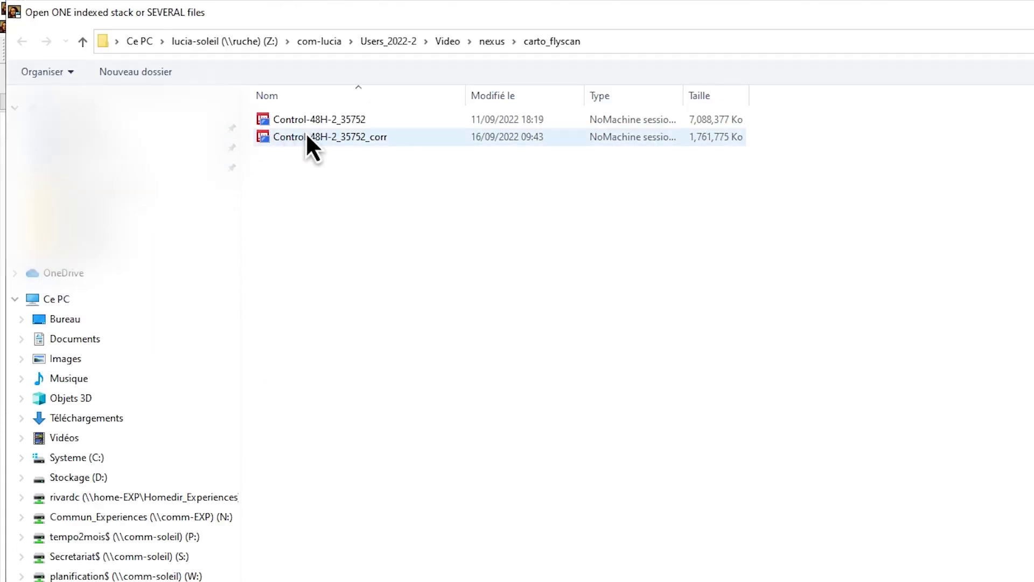
pyautogui.doubleClick(307, 136)
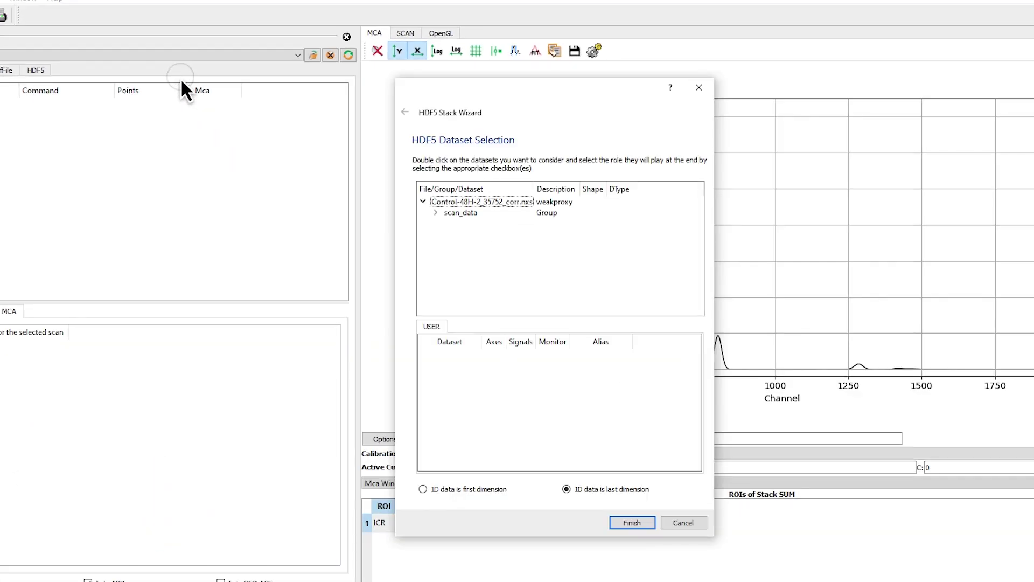
pyautogui.click(436, 212)
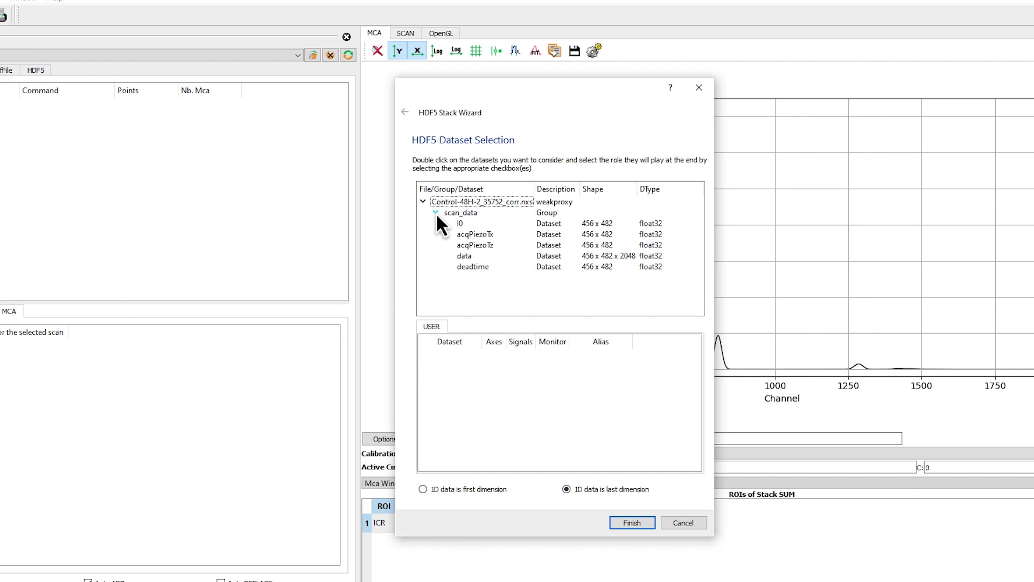
pyautogui.doubleClick(466, 257)
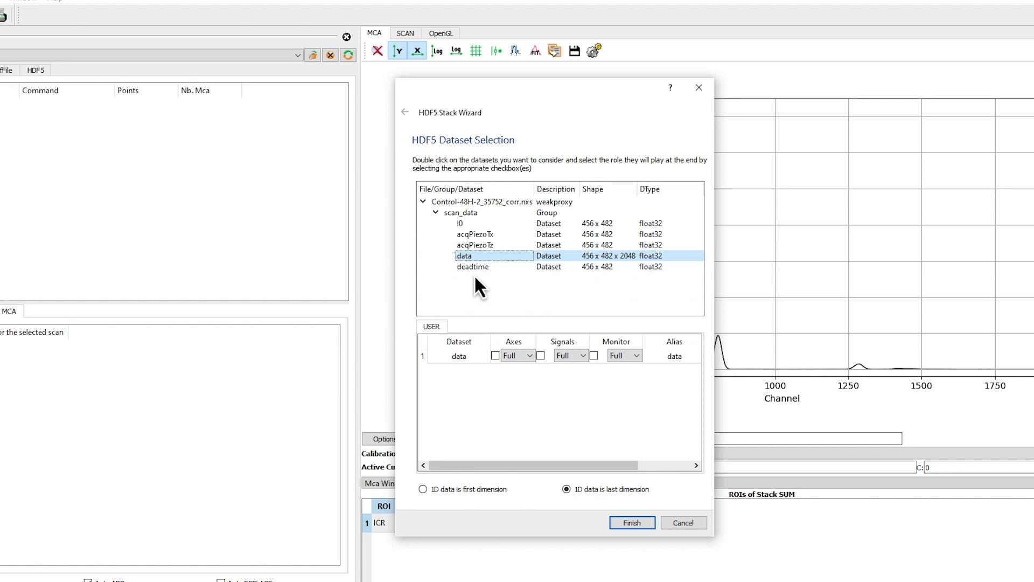
pyautogui.click(539, 355)
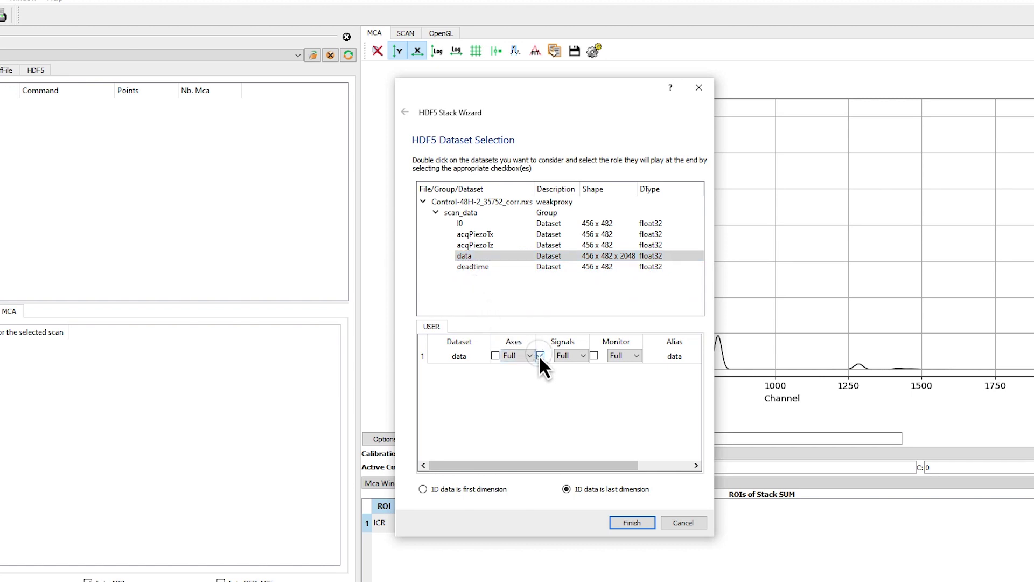
pyautogui.click(627, 523)
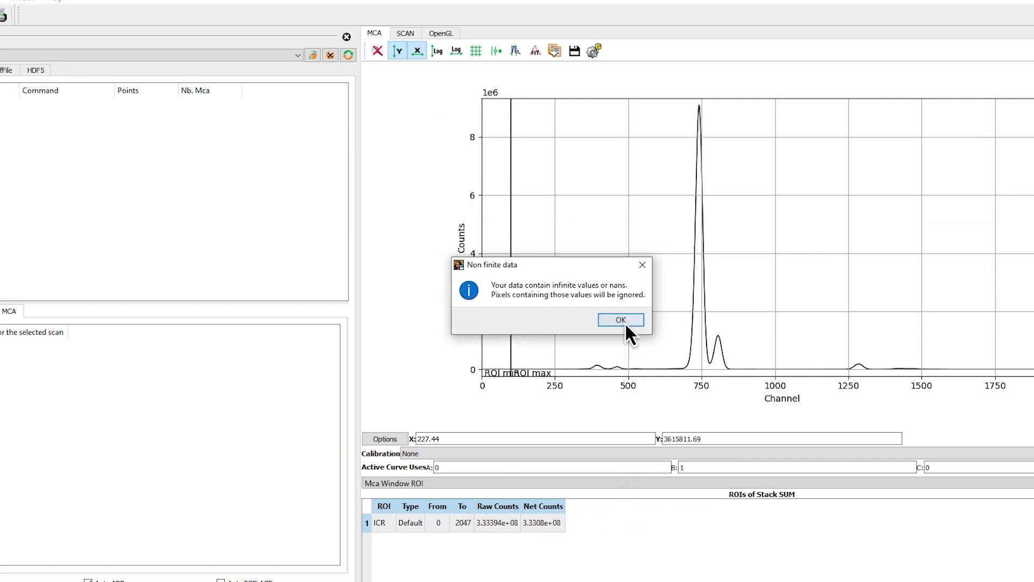
# Dismiss the non-finite data warning, view both images at true aspect ratio, then close the stack window
pyautogui.click(621, 319)
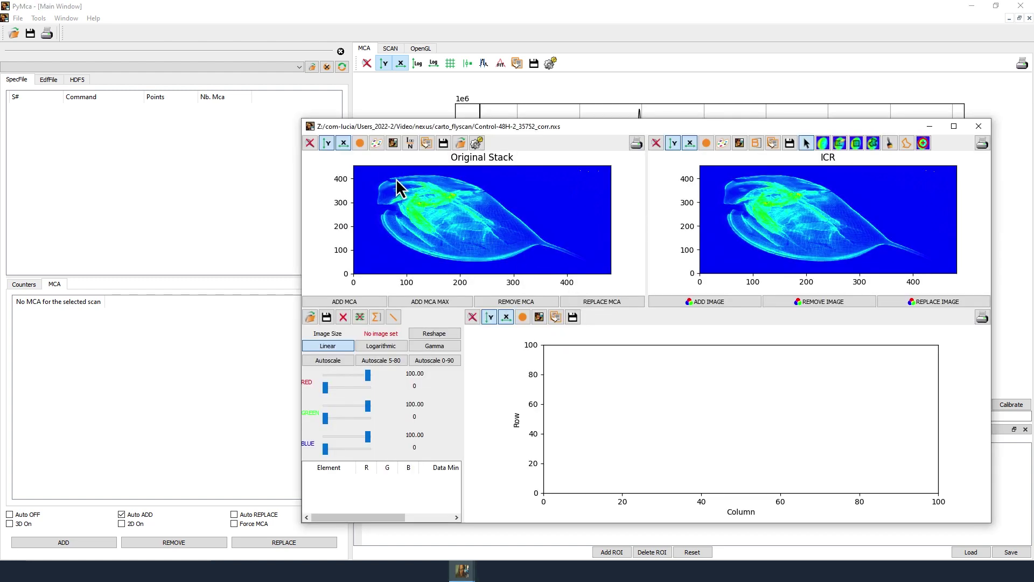
pyautogui.click(363, 146)
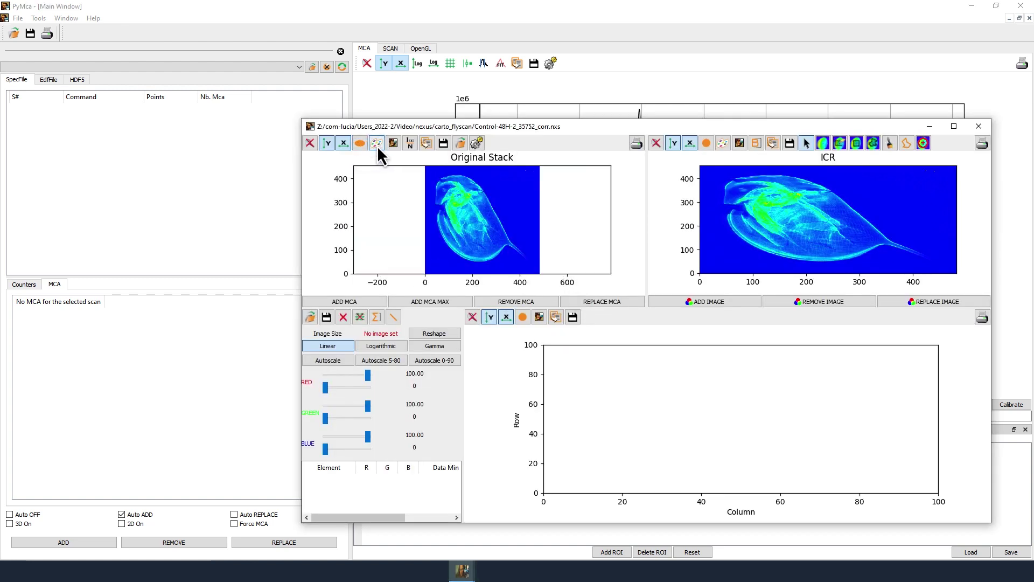
pyautogui.click(706, 143)
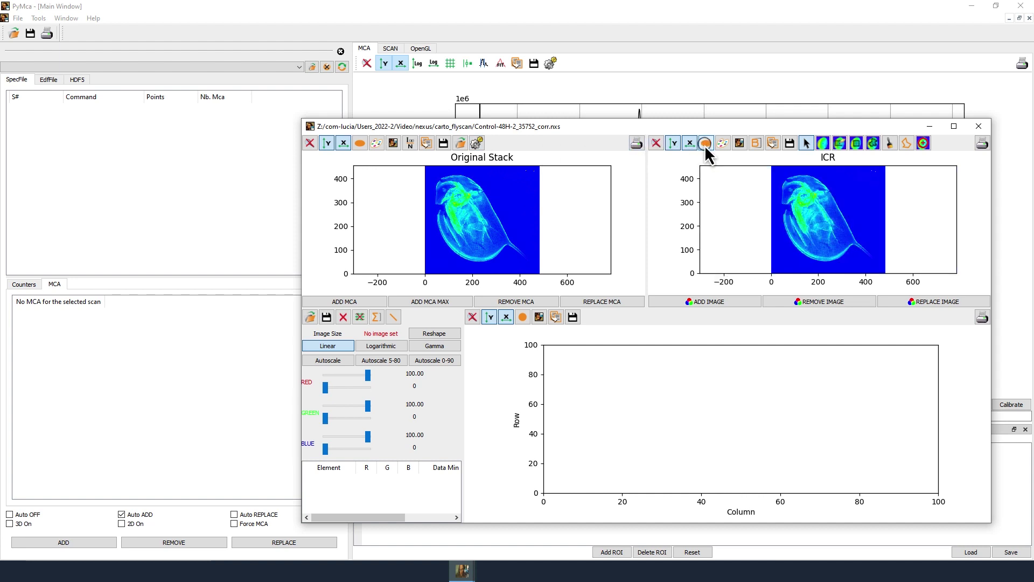
pyautogui.click(616, 305)
pyautogui.click(860, 147)
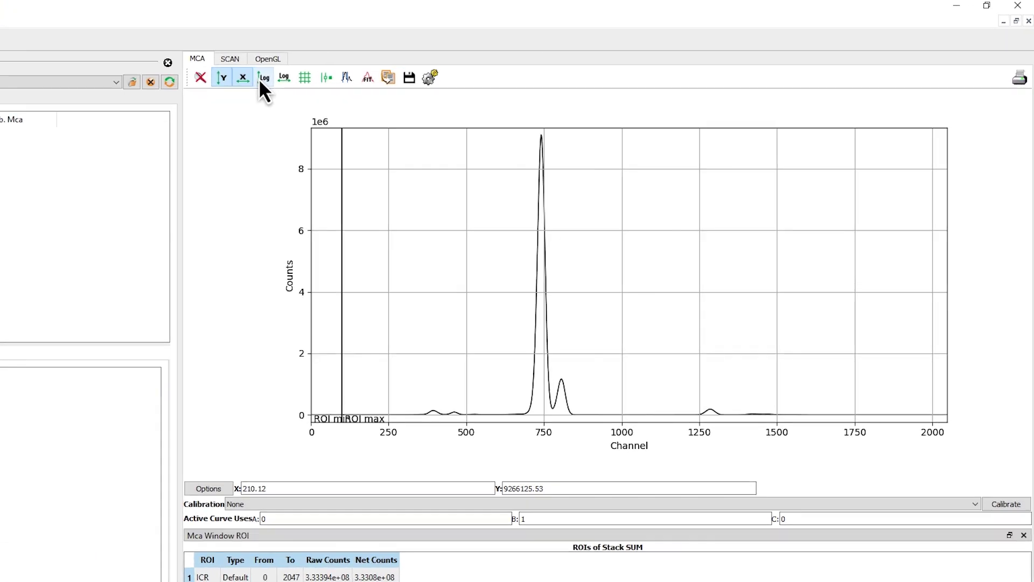
# Switch the summed spectrum to logarithmic counts and start an Advanced fit of it
pyautogui.click(260, 80)
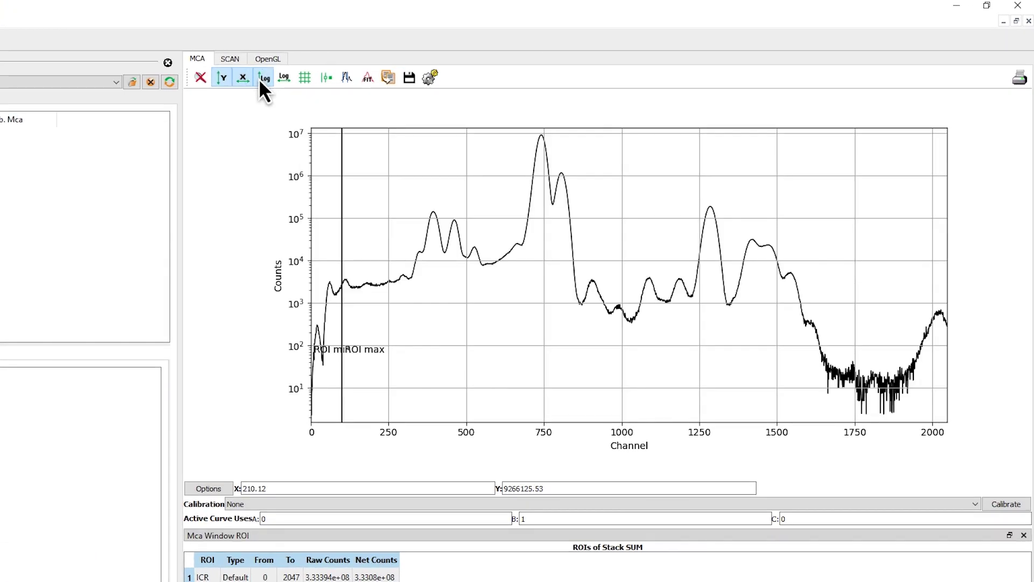
pyautogui.click(366, 78)
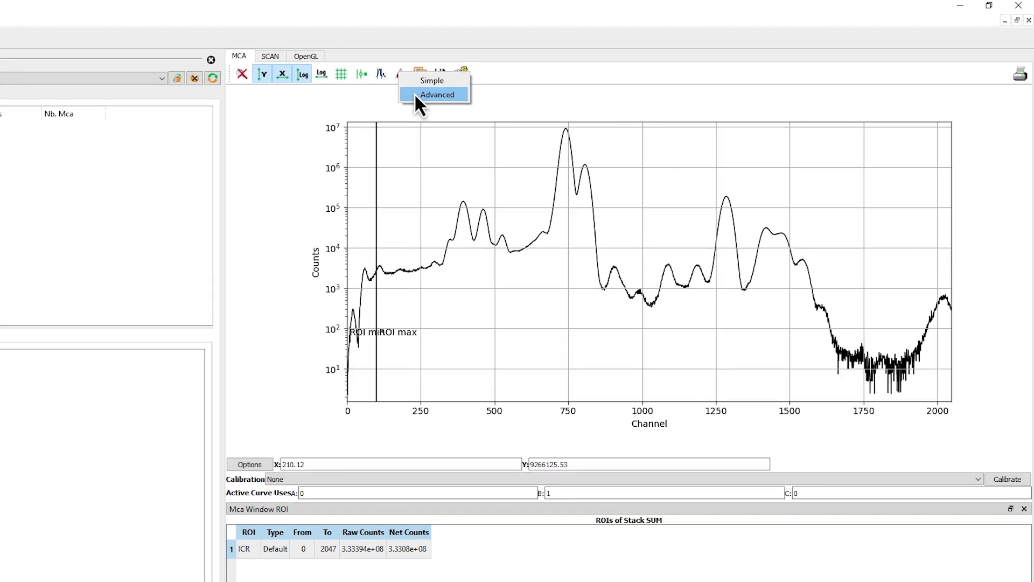
pyautogui.click(418, 95)
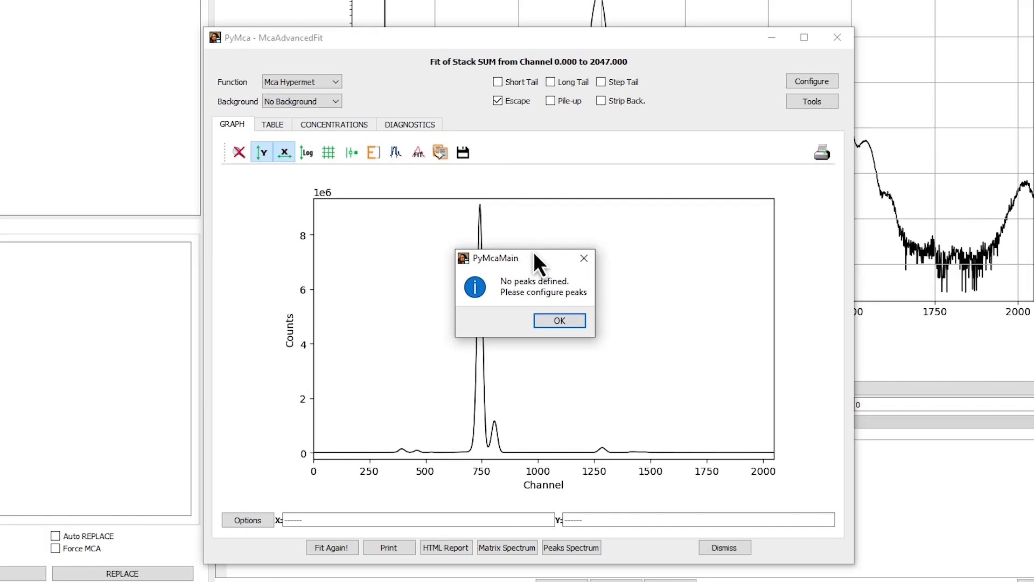
# Dismiss the no-peaks message and load fit parameters from config_7p25.cfg
pyautogui.click(545, 321)
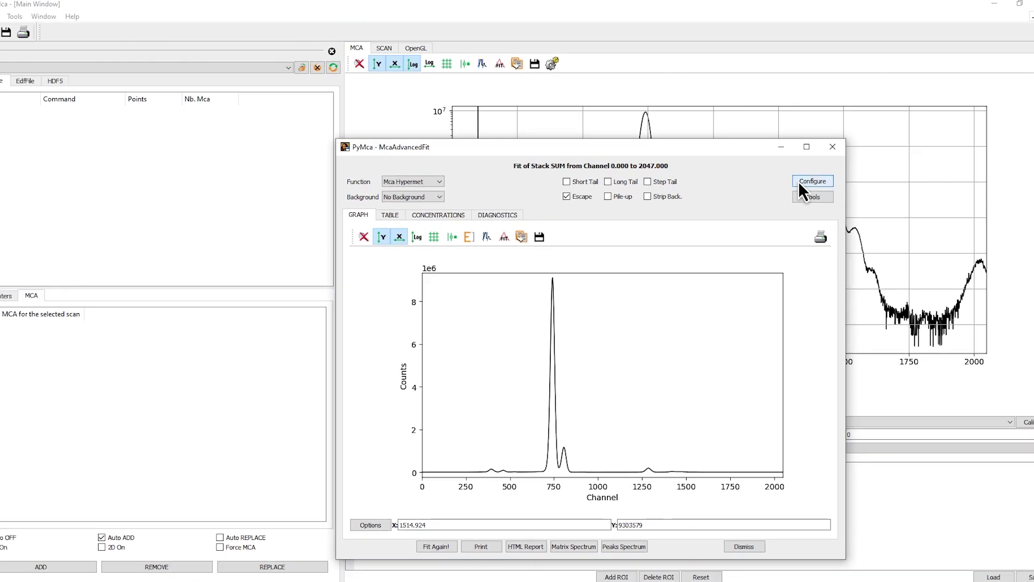
pyautogui.click(798, 81)
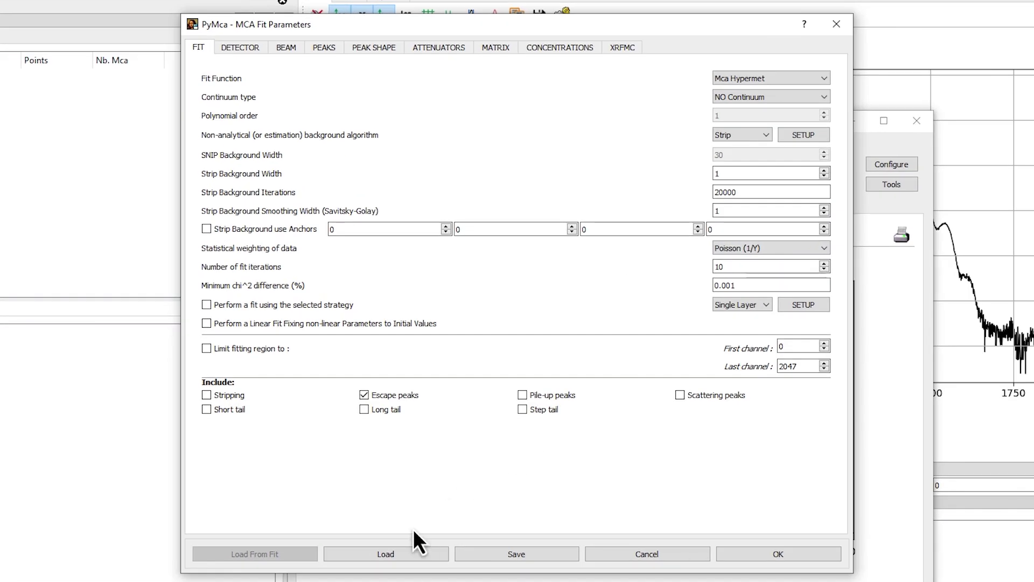
pyautogui.click(383, 553)
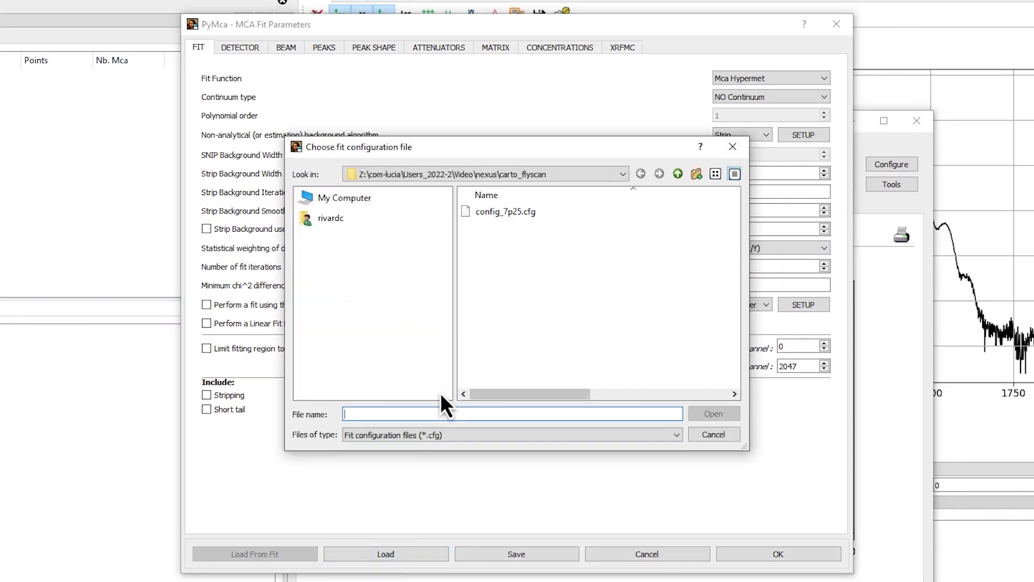
pyautogui.doubleClick(490, 212)
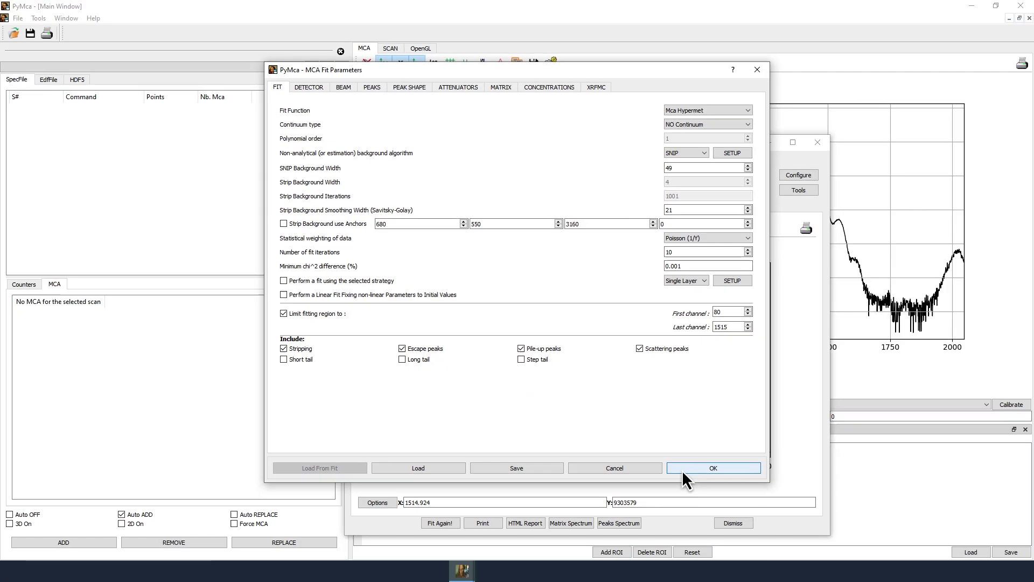
# Accept the loaded parameters, refit the log-scale spectrum and display the individual peak curves
pyautogui.click(737, 556)
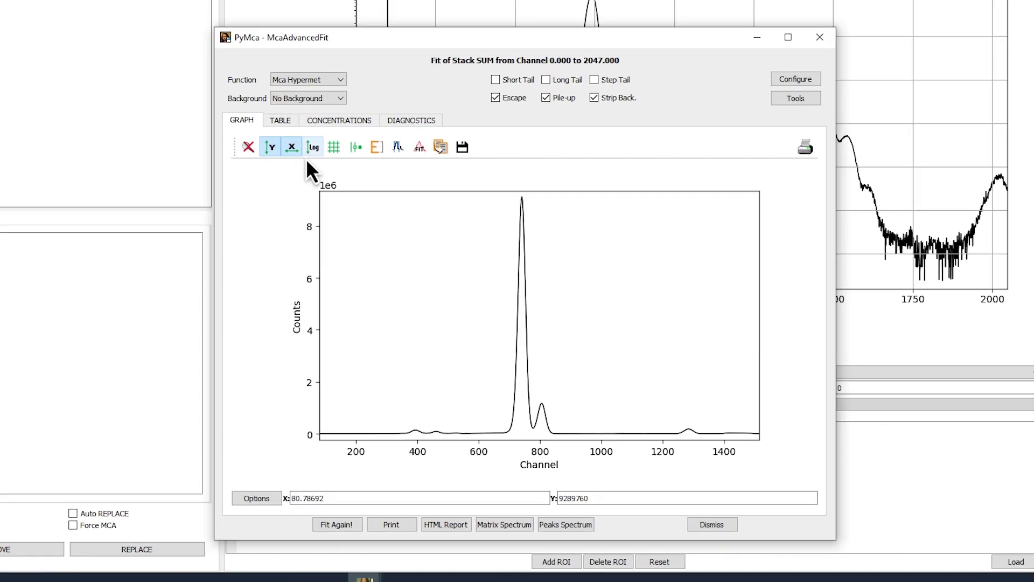
pyautogui.click(308, 148)
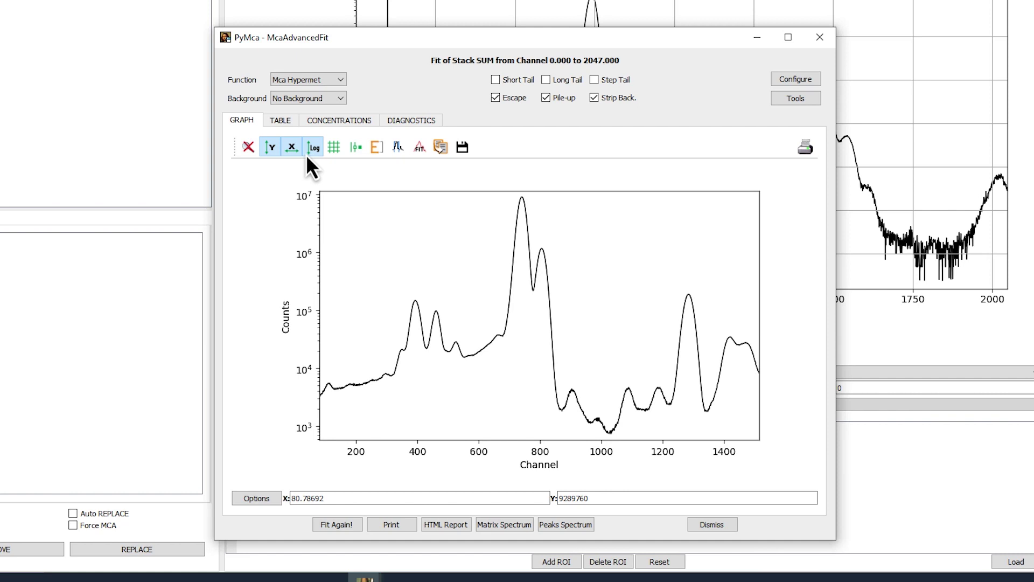
pyautogui.click(337, 524)
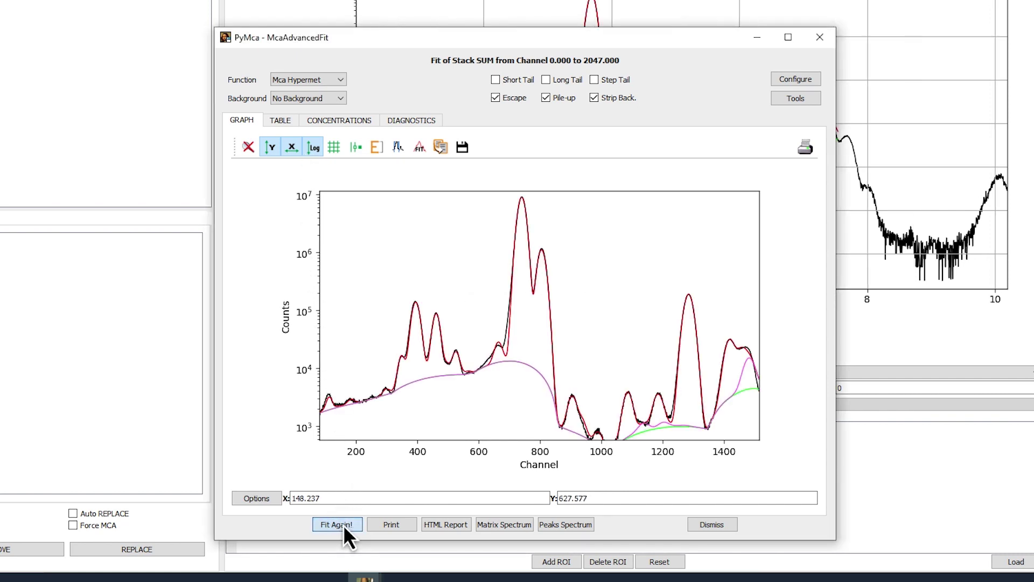
pyautogui.click(557, 524)
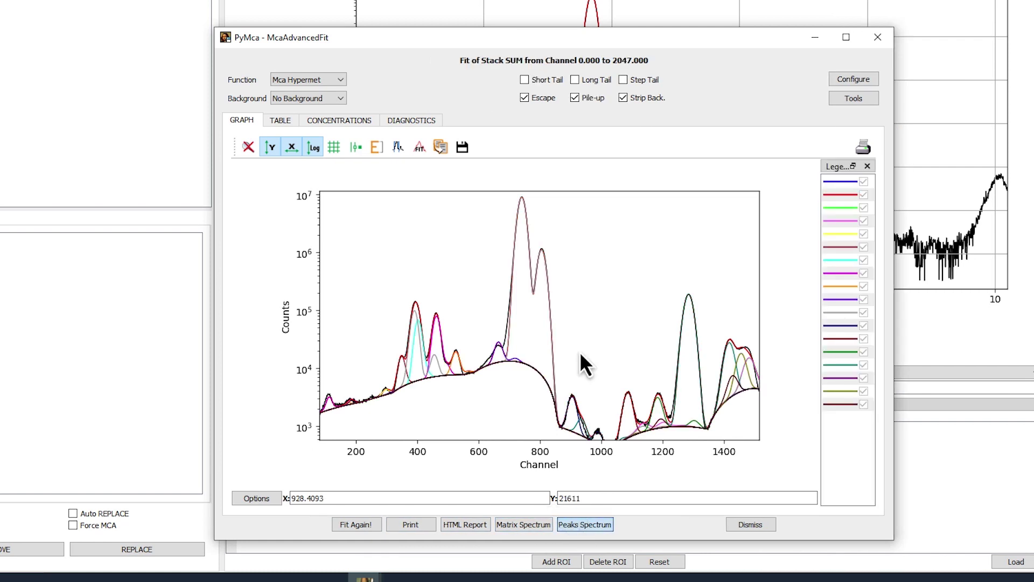
# Show the peak legend, maximize the fit window and plot against energy (about 0.5–7.5)
pyautogui.click(558, 524)
pyautogui.click(263, 496)
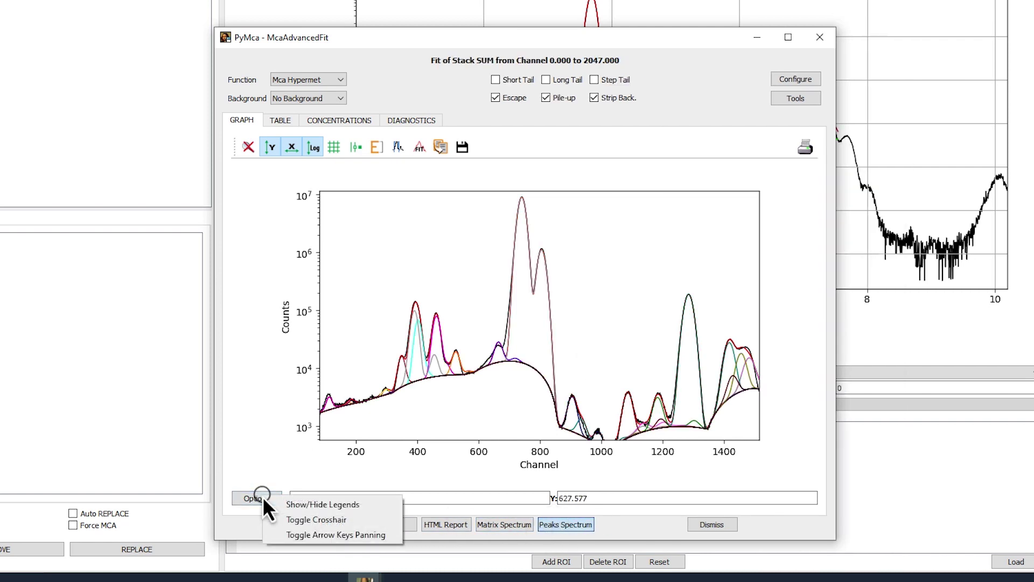
pyautogui.click(286, 504)
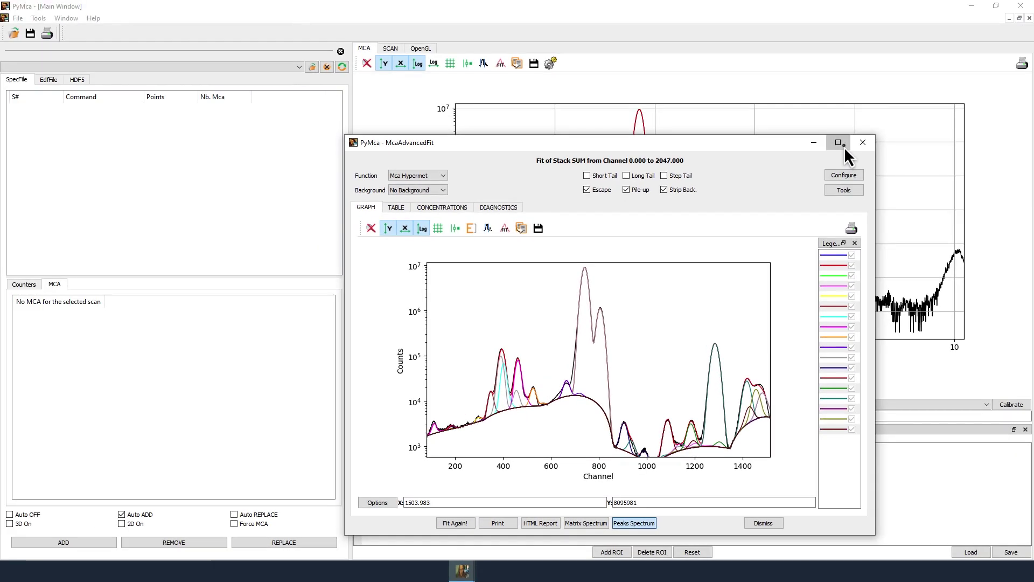
pyautogui.click(846, 38)
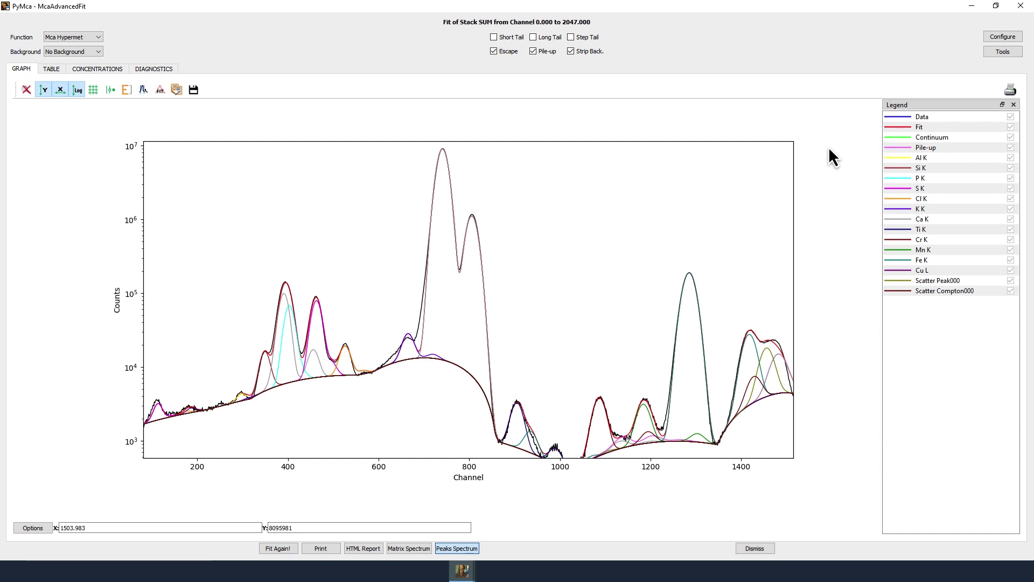
pyautogui.click(122, 90)
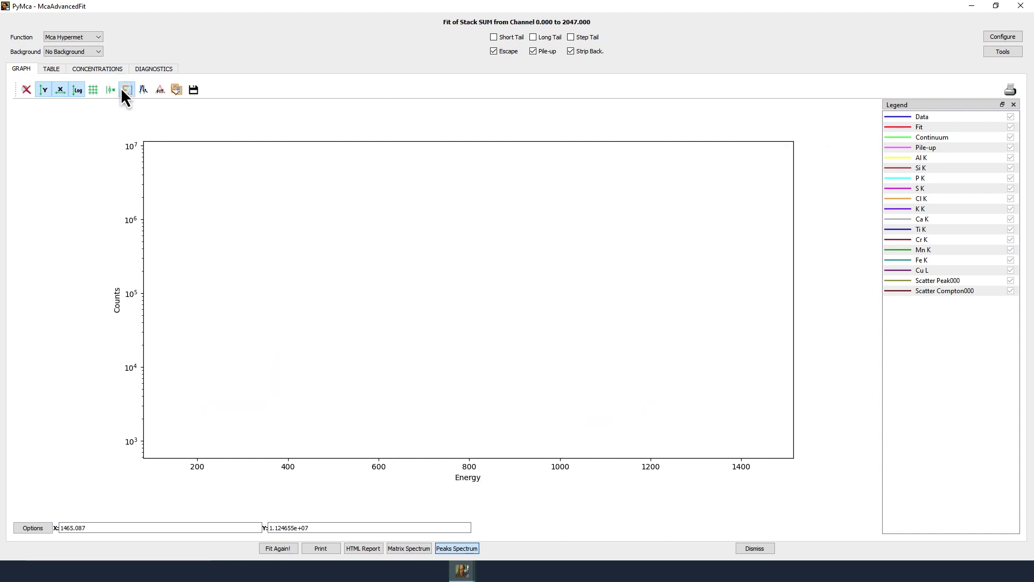
pyautogui.click(26, 90)
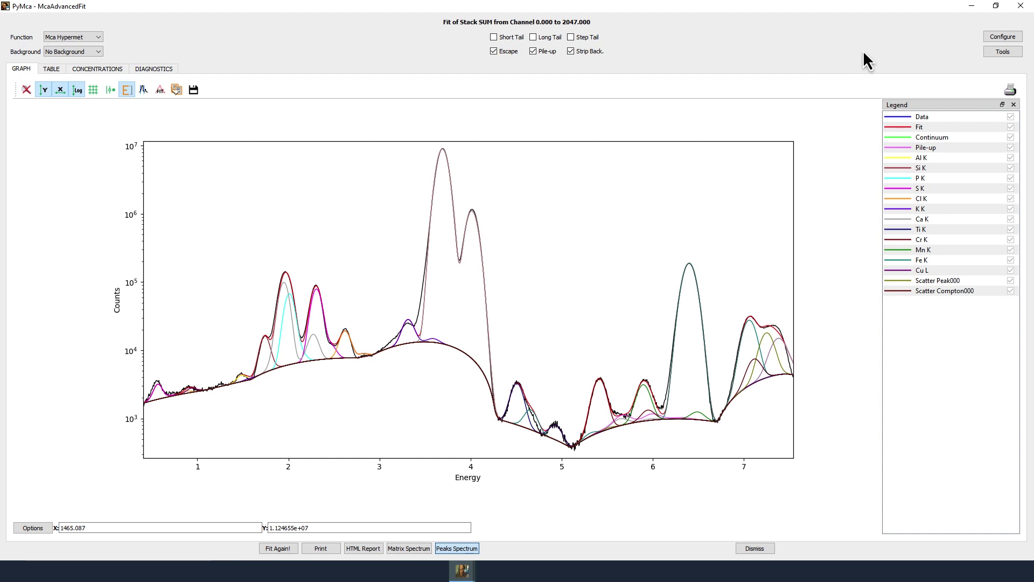
# Save the current fit parameters over config_7p25.cfg, then close the advanced fit window
pyautogui.click(999, 37)
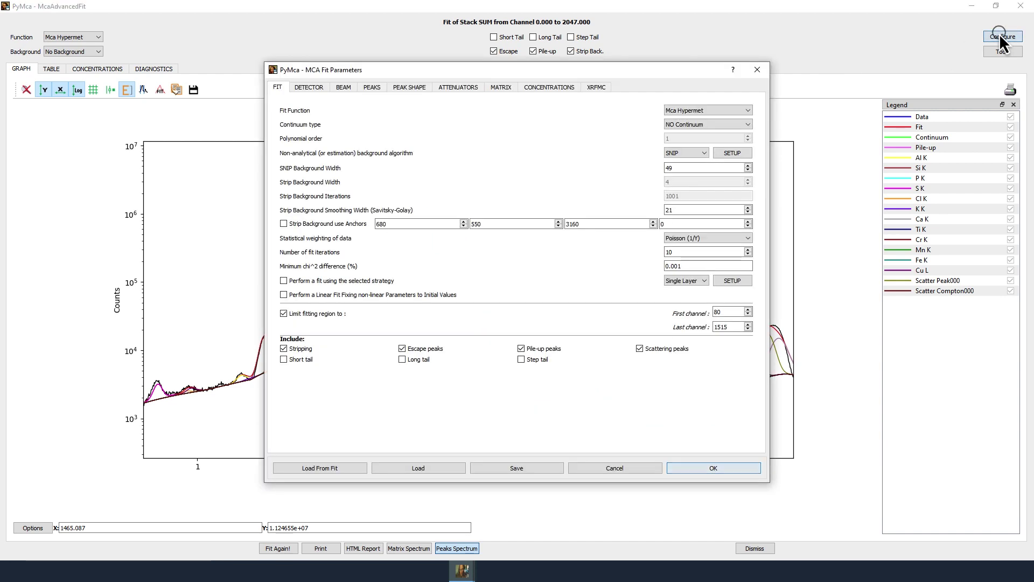
pyautogui.click(534, 476)
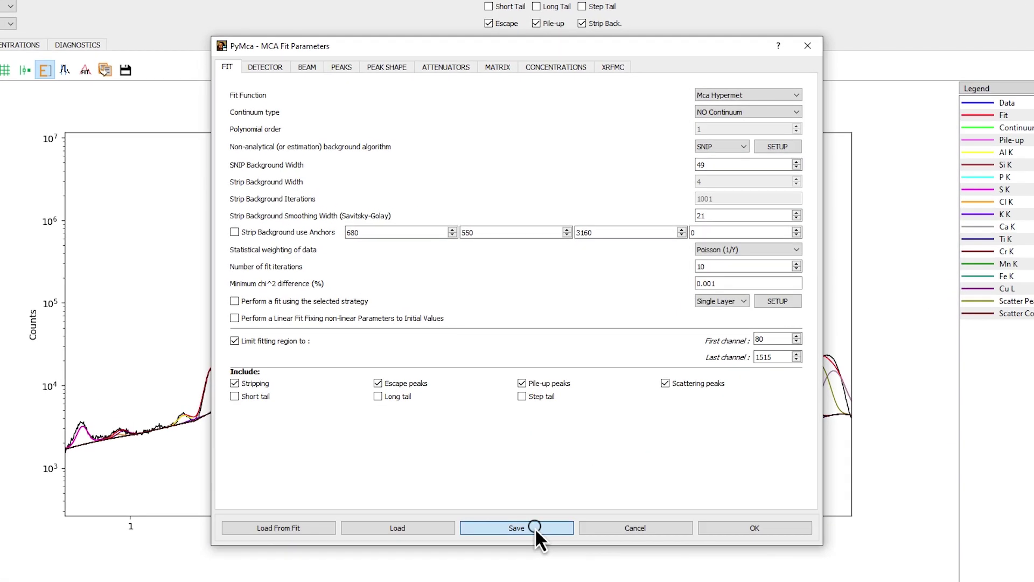
pyautogui.doubleClick(522, 216)
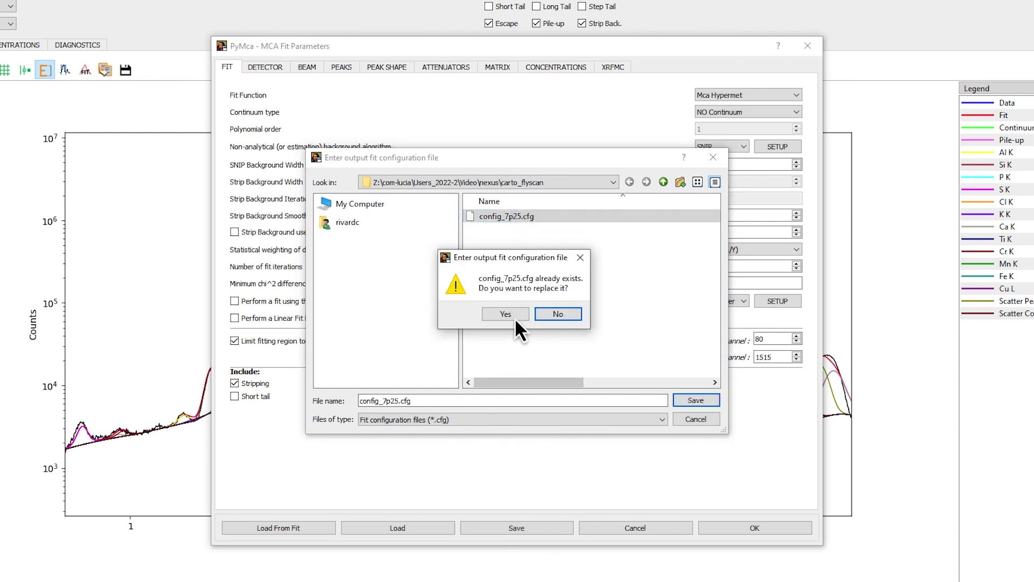
pyautogui.click(515, 317)
pyautogui.click(726, 529)
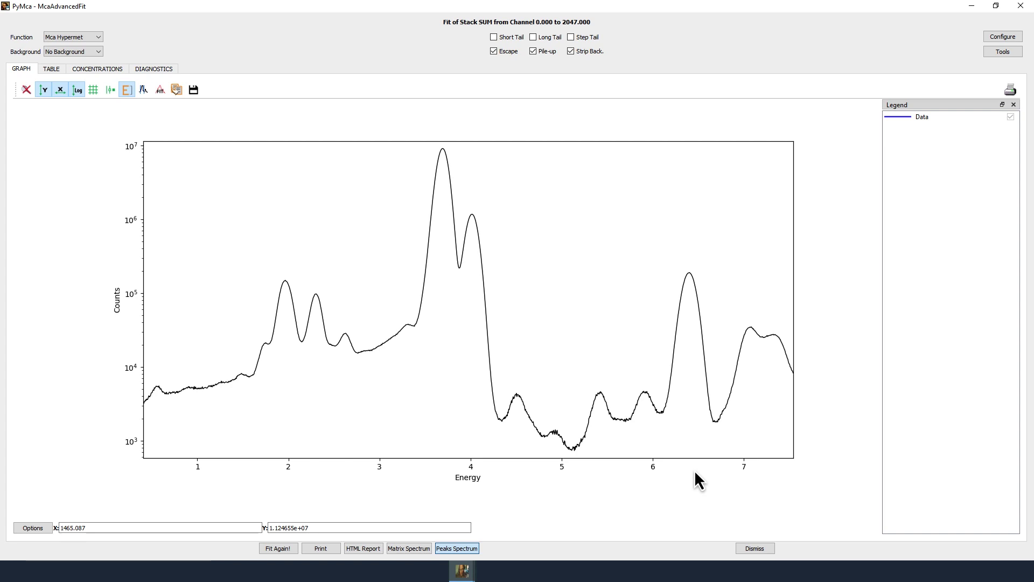
pyautogui.click(1021, 6)
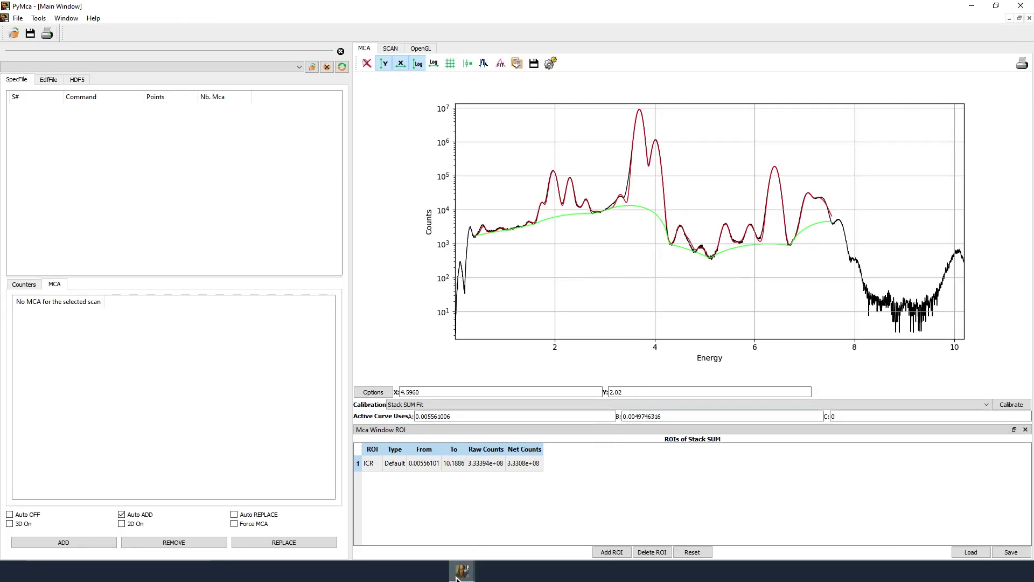
# Open the Fast XRF Linear Fit plugin from the stack window and select config_7p25.cfg as the fit configuration
pyautogui.moveTo(457, 578)
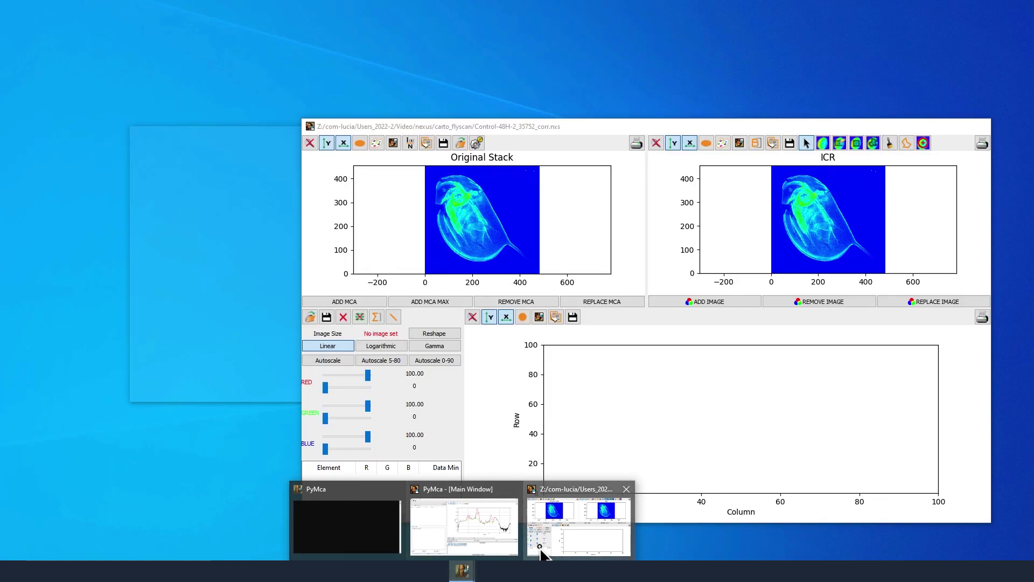
pyautogui.click(538, 533)
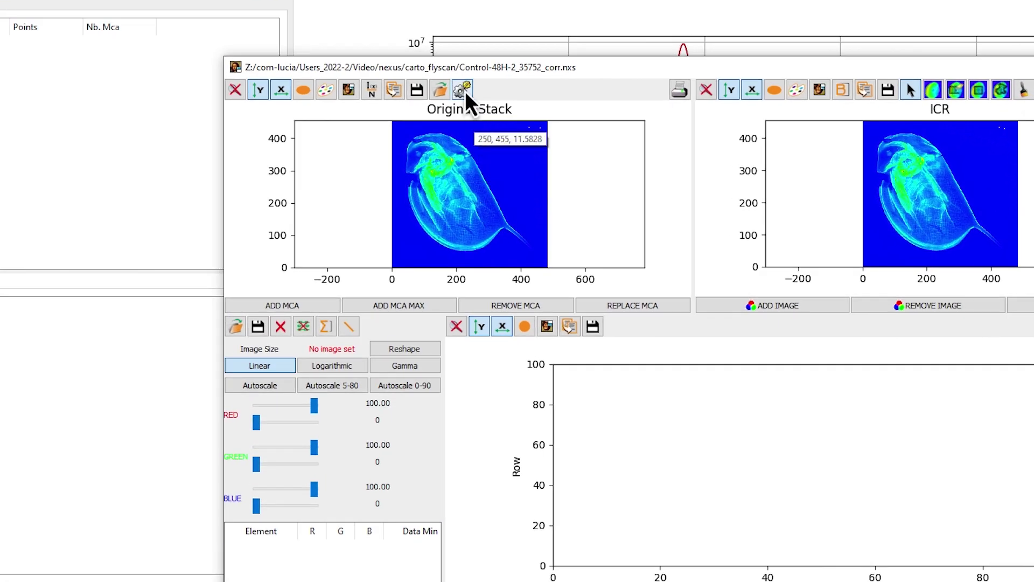
pyautogui.click(477, 143)
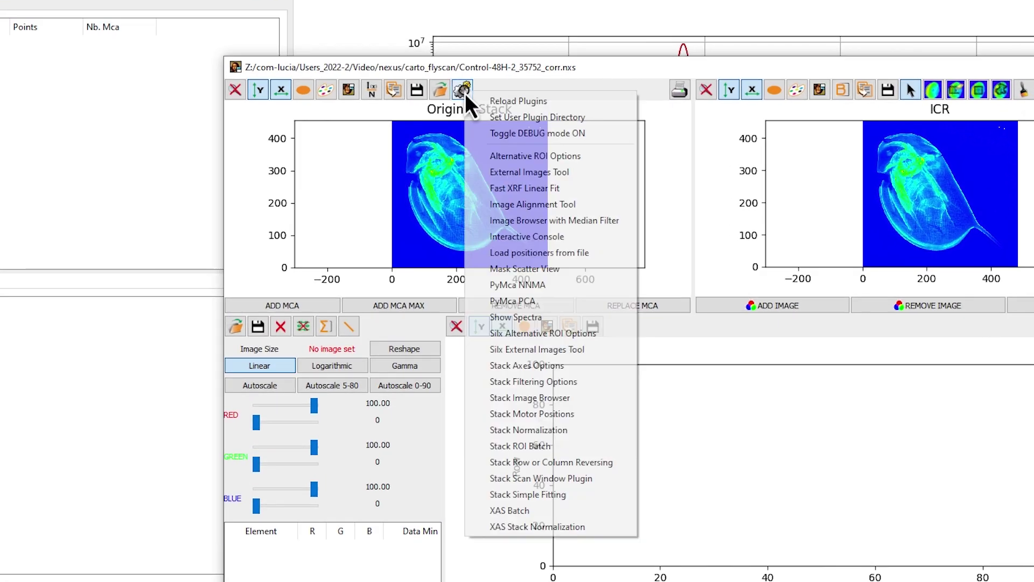
pyautogui.click(492, 187)
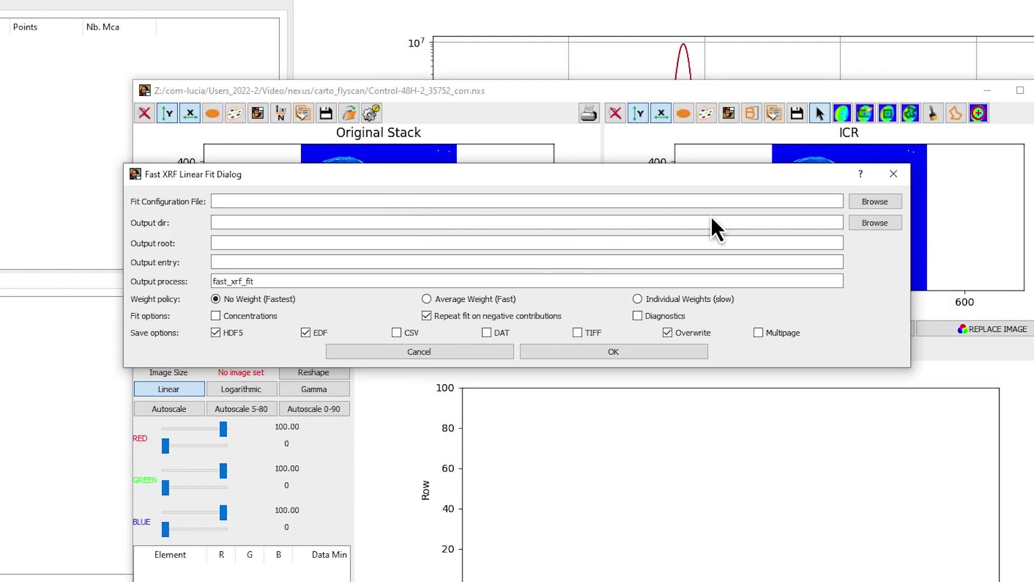
pyautogui.click(874, 202)
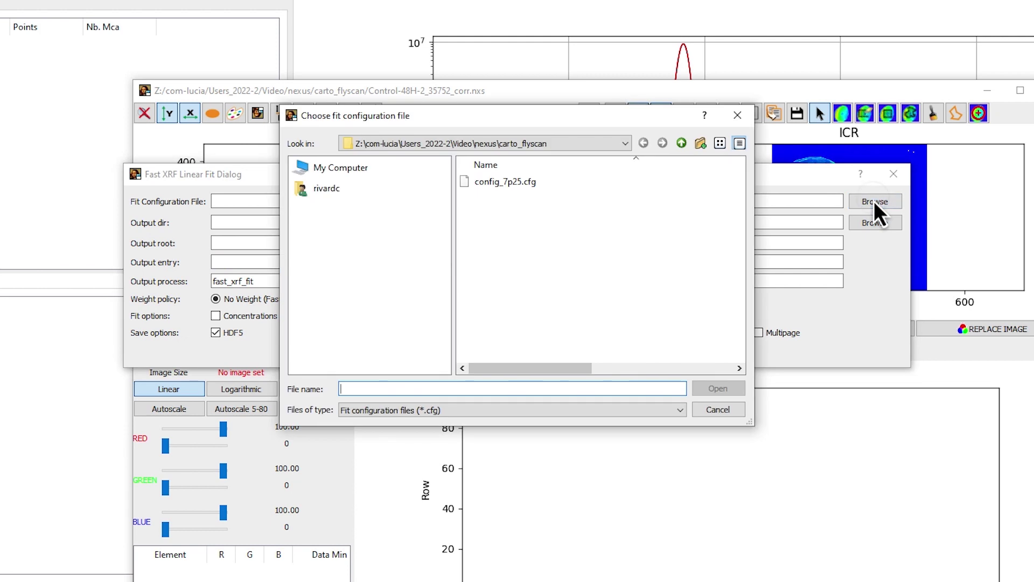
pyautogui.click(528, 184)
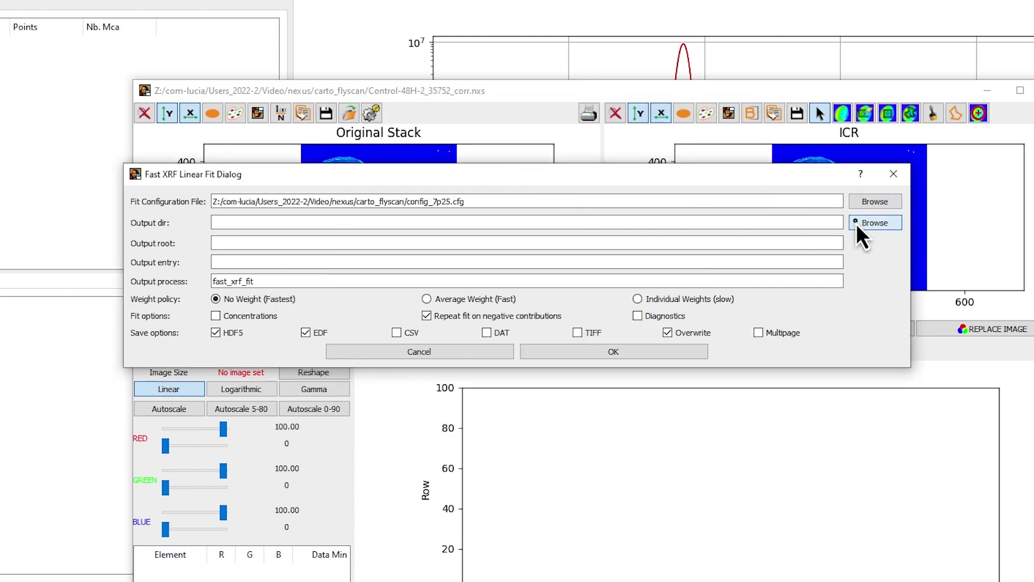
pyautogui.click(857, 226)
# Set the output directory to carto_flyscan and copy the Control-48H-2_35752_corr file name in Explorer
pyautogui.click(712, 391)
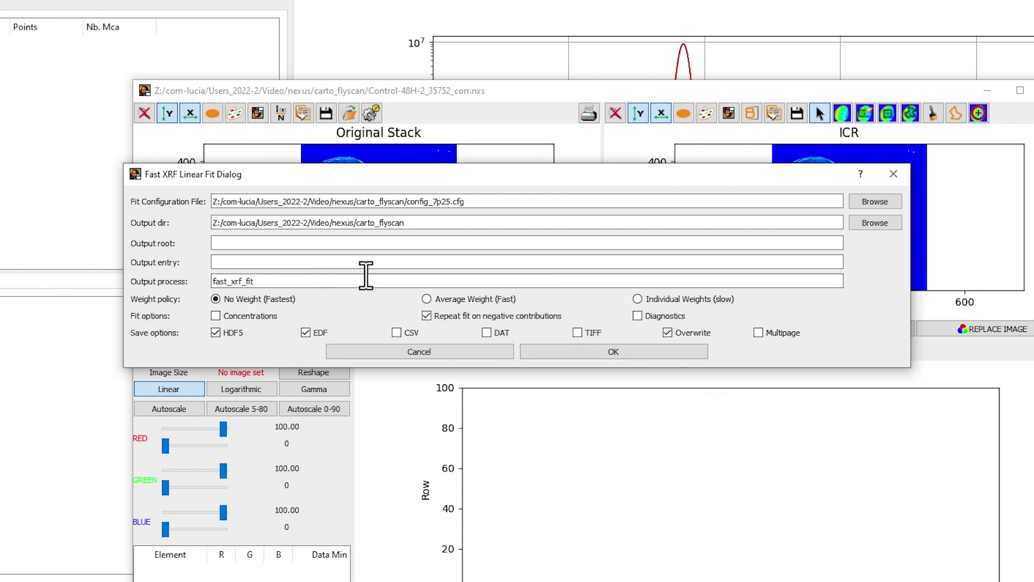
pyautogui.click(342, 261)
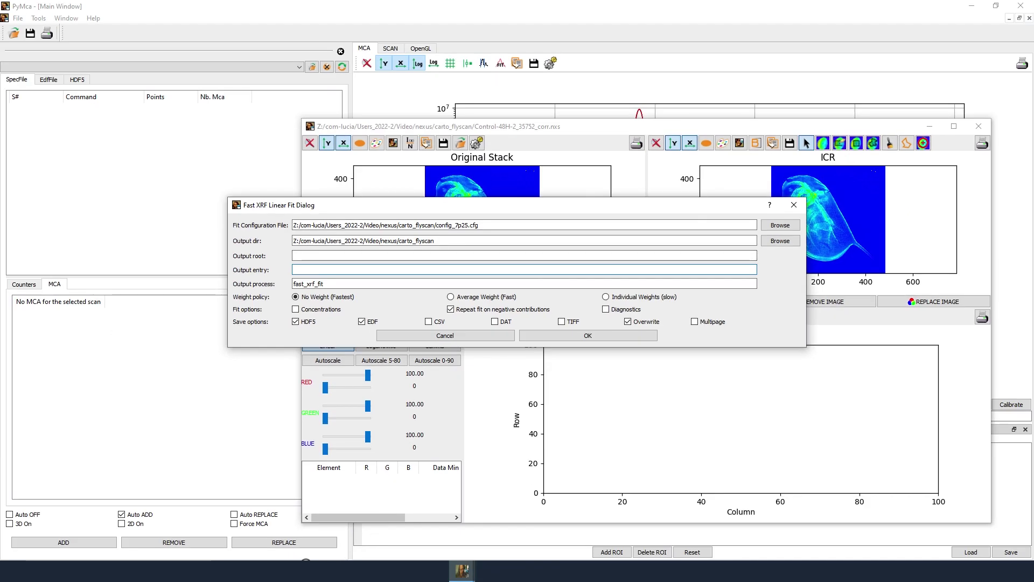
pyautogui.hotkey('alt', 'Tab')
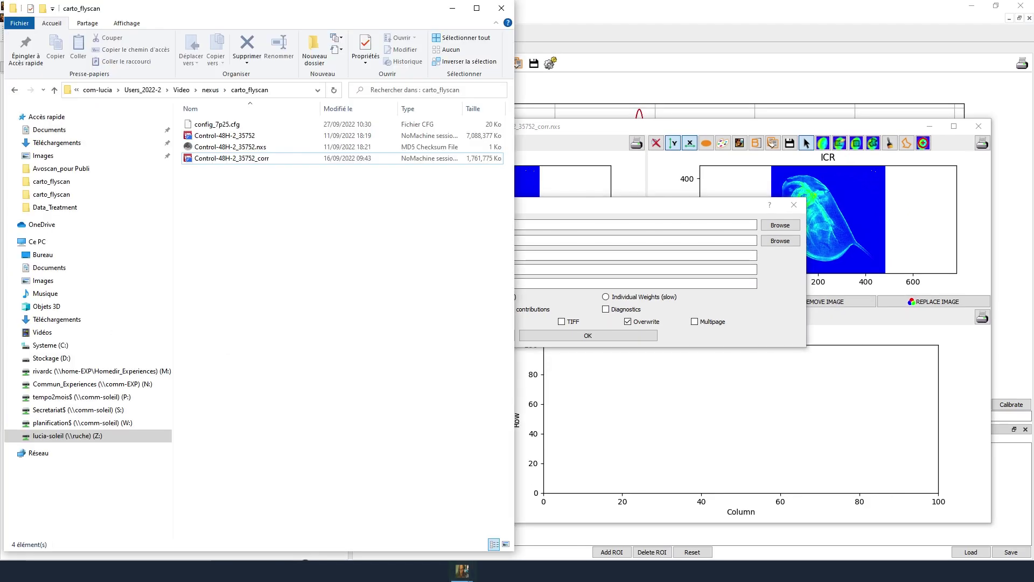
pyautogui.click(266, 160)
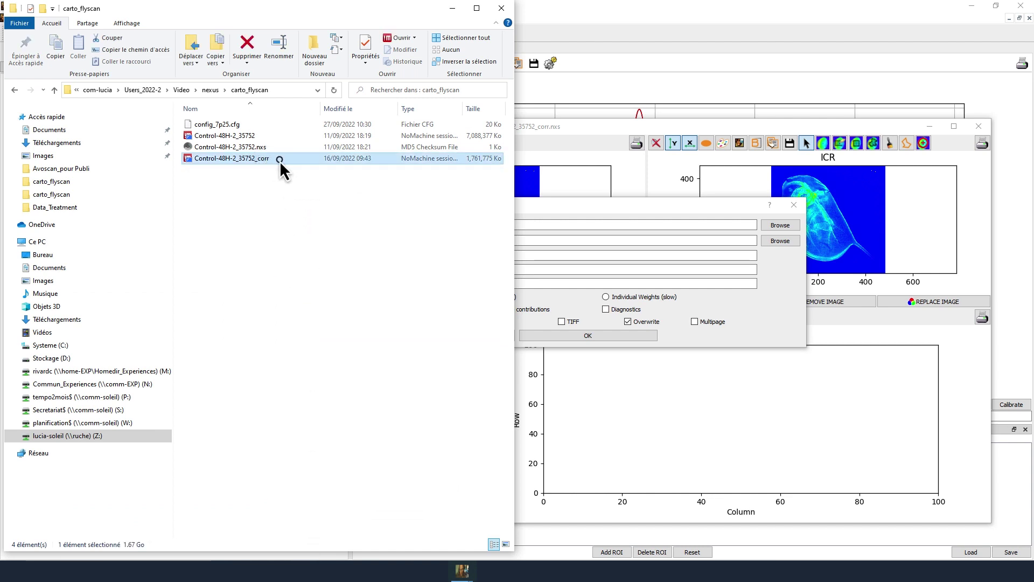
pyautogui.press('F2')
pyautogui.hotkey('ctrl', 'c')
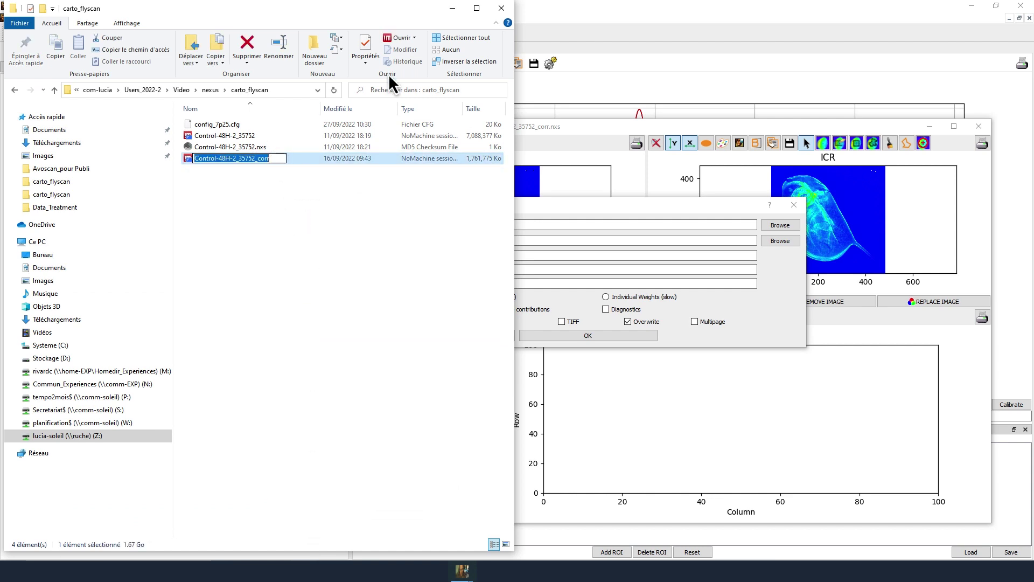
# Paste Control-48H-2_35752_corr as the output entry, save as CSV and TIFF instead of HDF5/EDF, and run
pyautogui.click(452, 8)
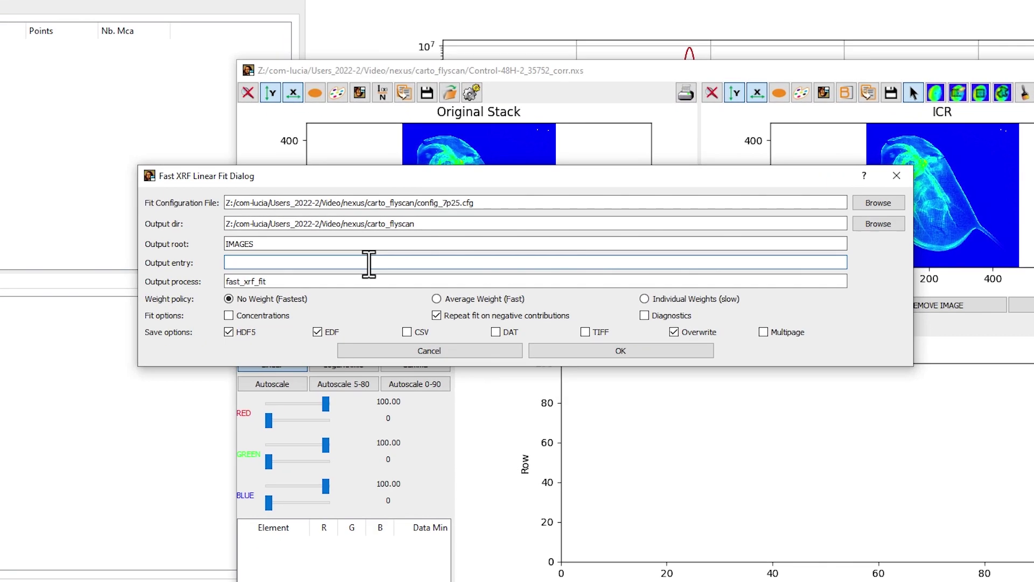
pyautogui.hotkey('ctrl', 'v')
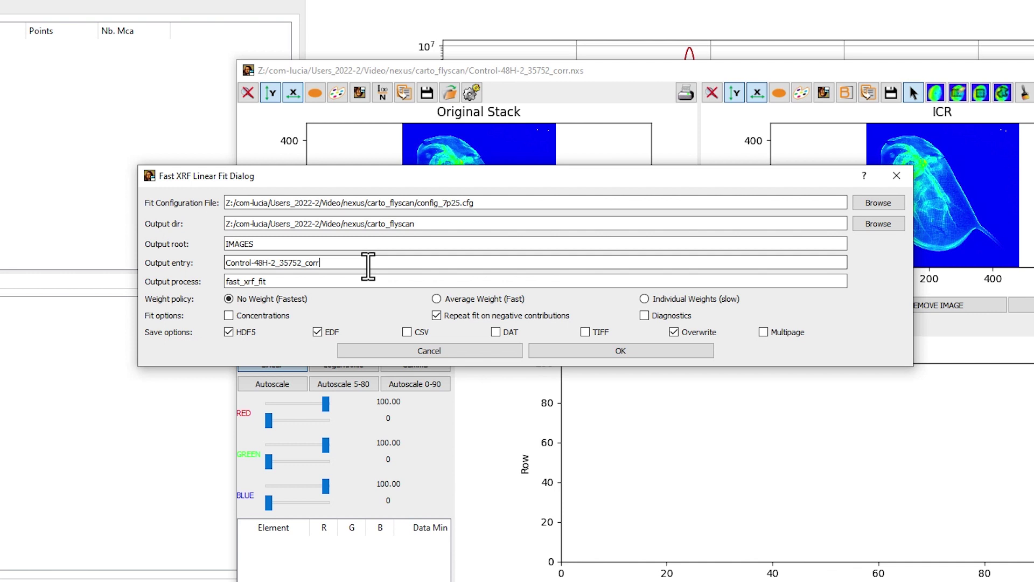
pyautogui.click(230, 332)
pyautogui.click(317, 332)
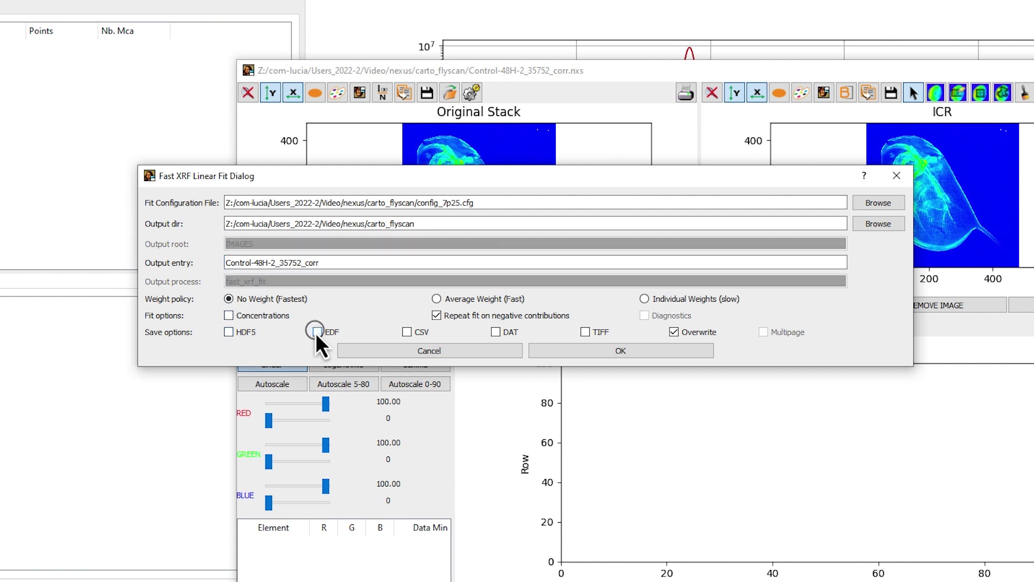
pyautogui.click(406, 333)
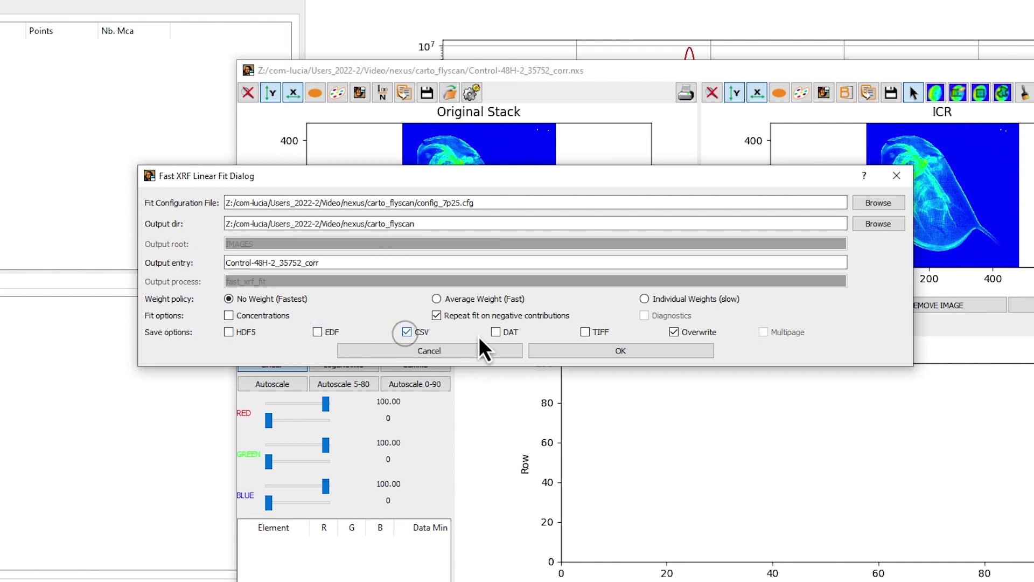
pyautogui.click(586, 335)
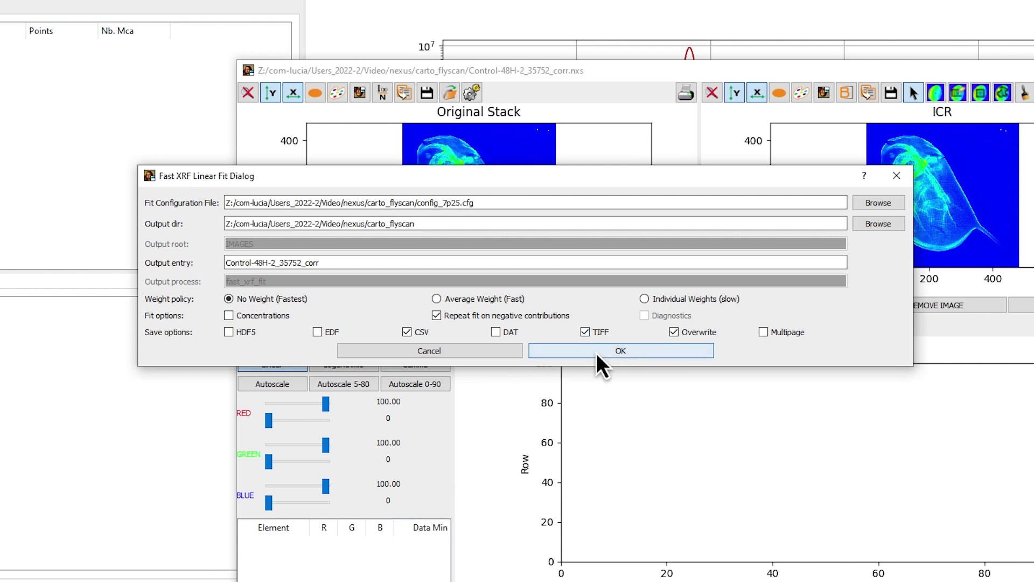
pyautogui.click(596, 353)
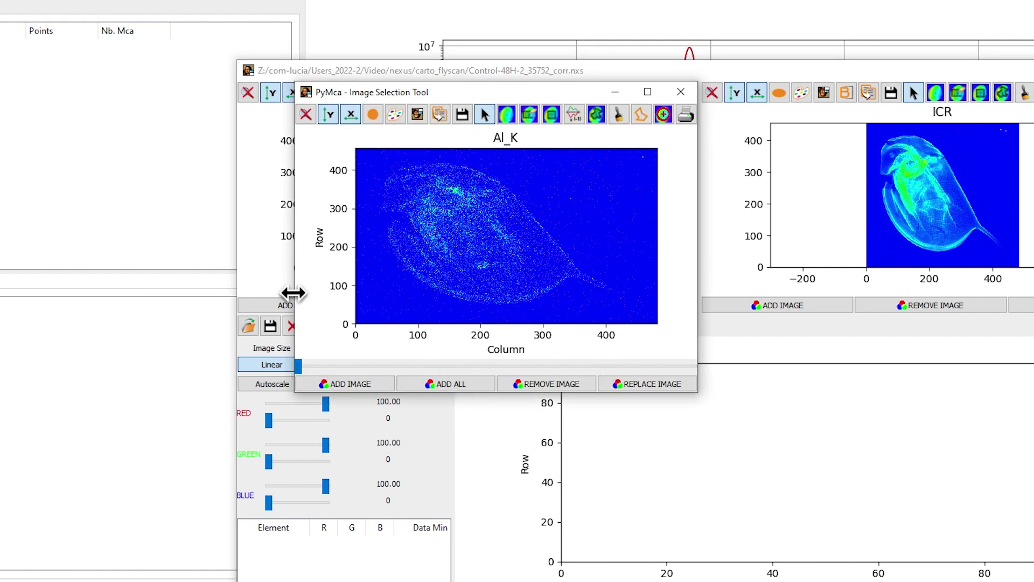
# Show Al_K at equal aspect ratio, slide through the maps to Scatter_Compton000, and close the viewer
pyautogui.click(373, 115)
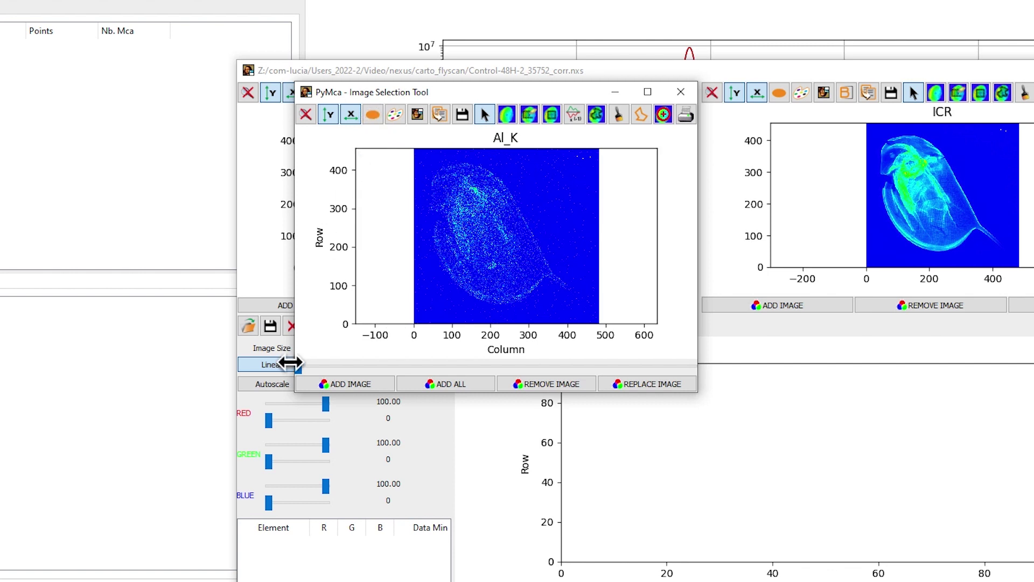
pyautogui.moveTo(301, 370); pyautogui.dragTo(693, 410)
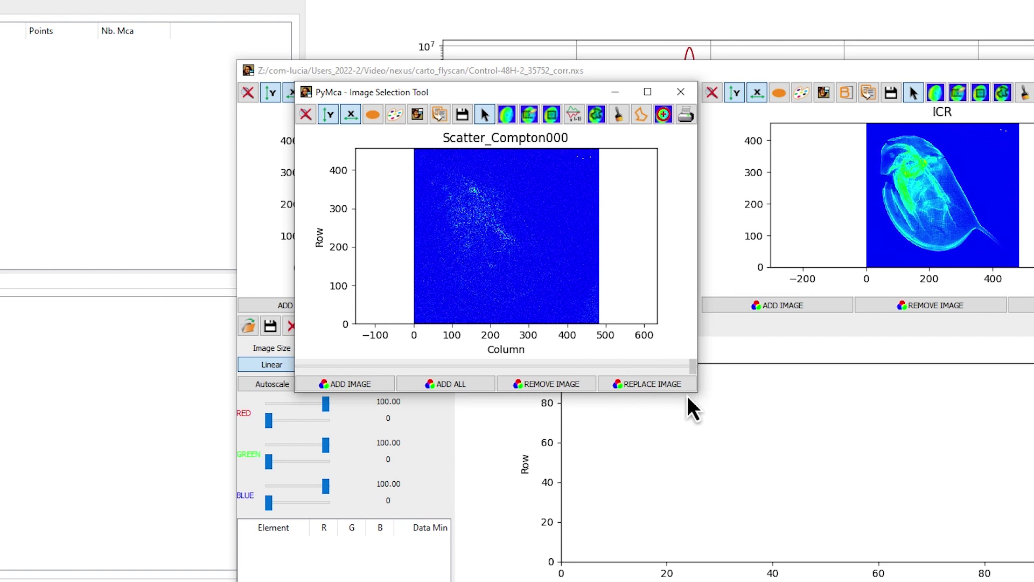
pyautogui.click(680, 92)
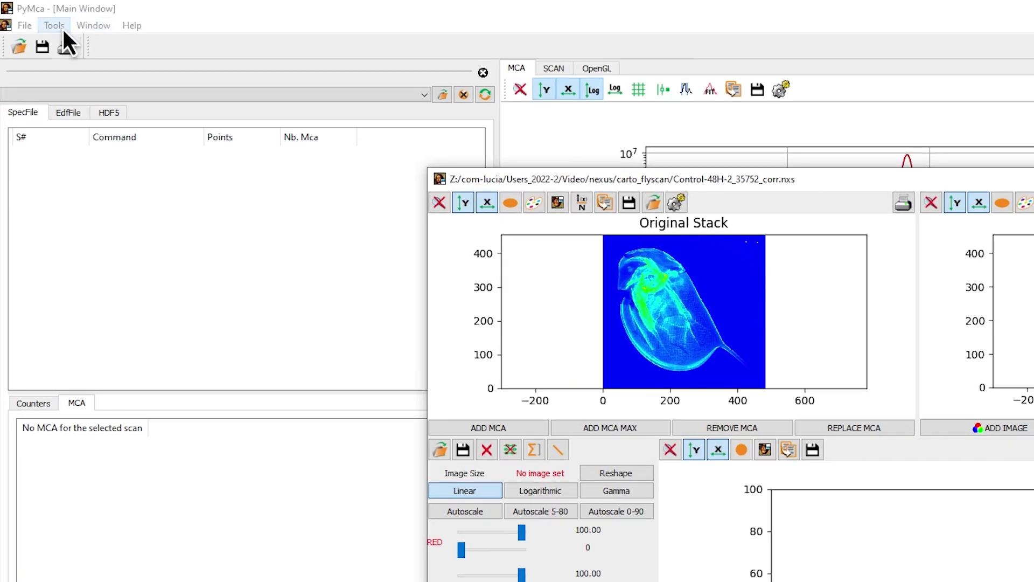
# Launch the RGB Correlator and load Control-48H-2_35752-corr.csv from carto_flyscan/IMAGES using All Files type
pyautogui.click(43, 18)
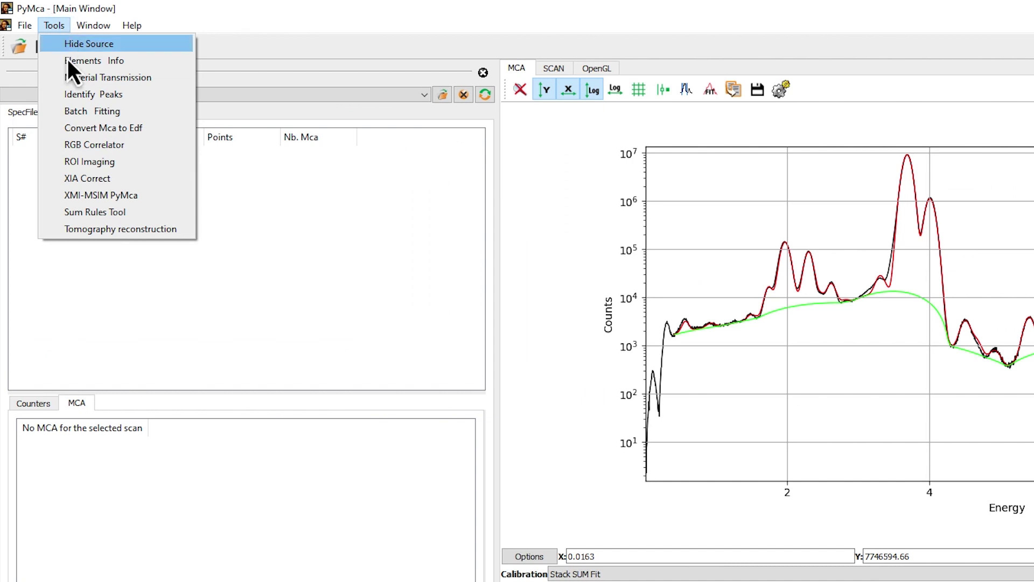
pyautogui.click(95, 145)
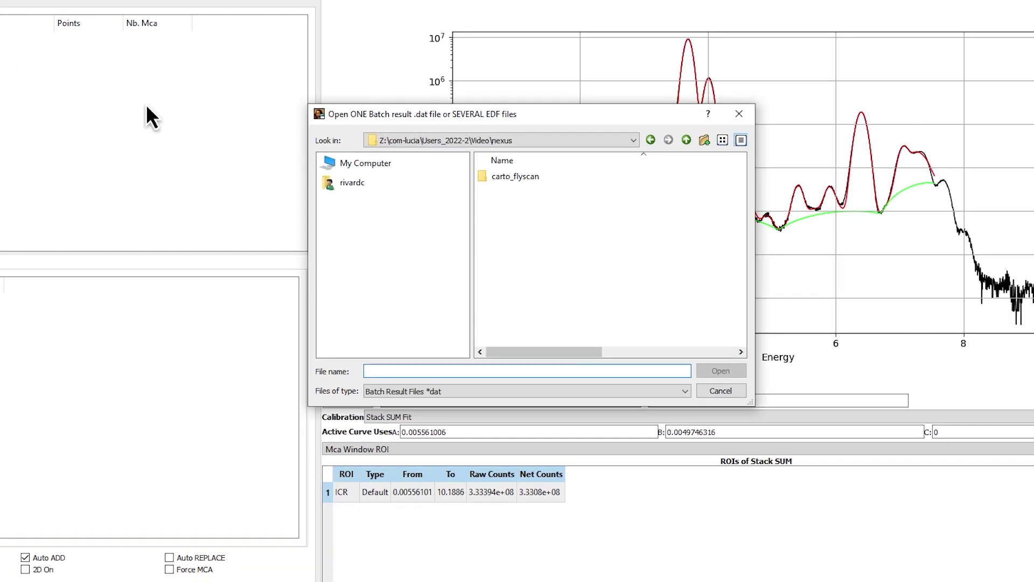
pyautogui.doubleClick(550, 192)
pyautogui.doubleClick(507, 176)
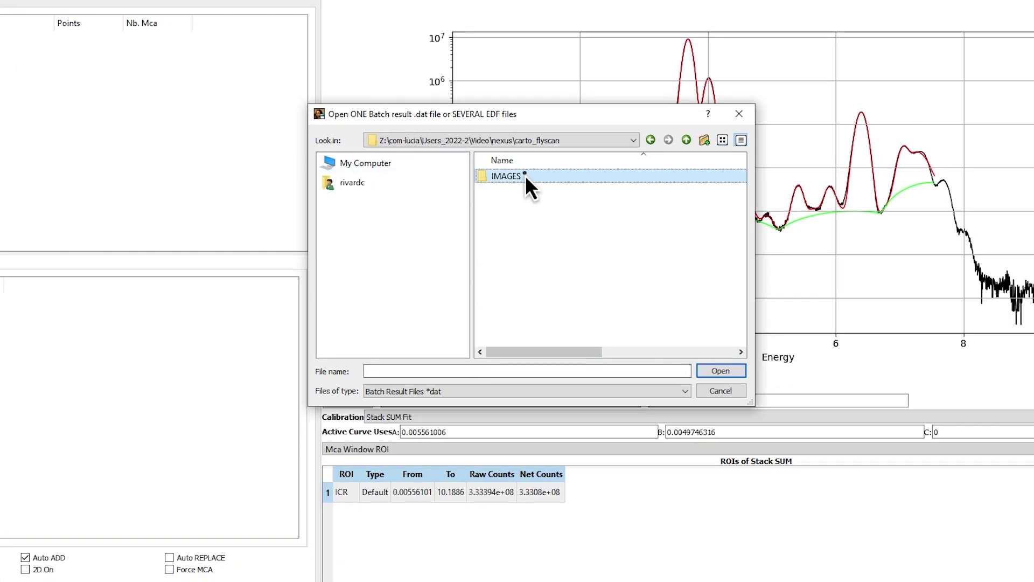
pyautogui.click(496, 394)
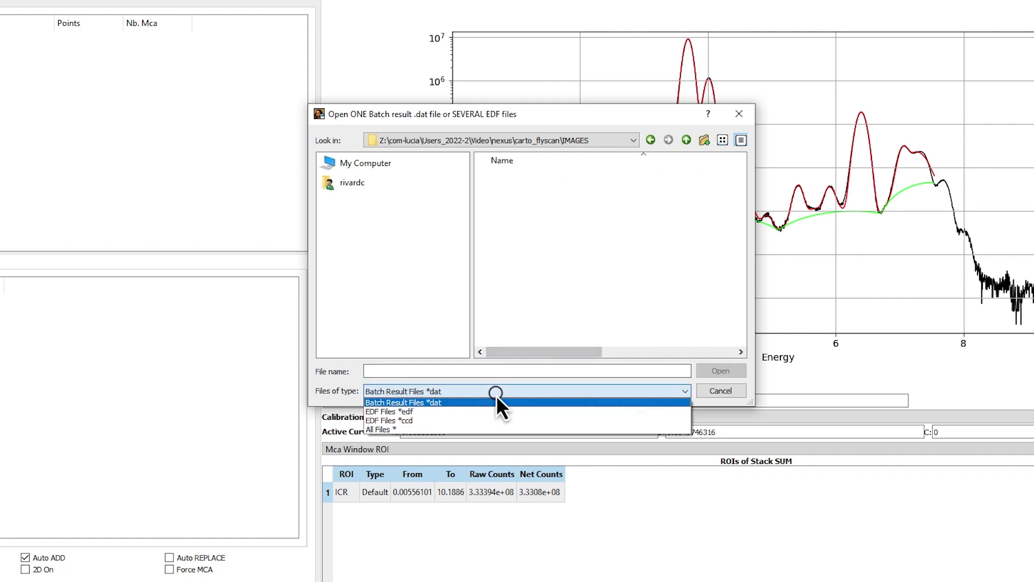
pyautogui.click(497, 431)
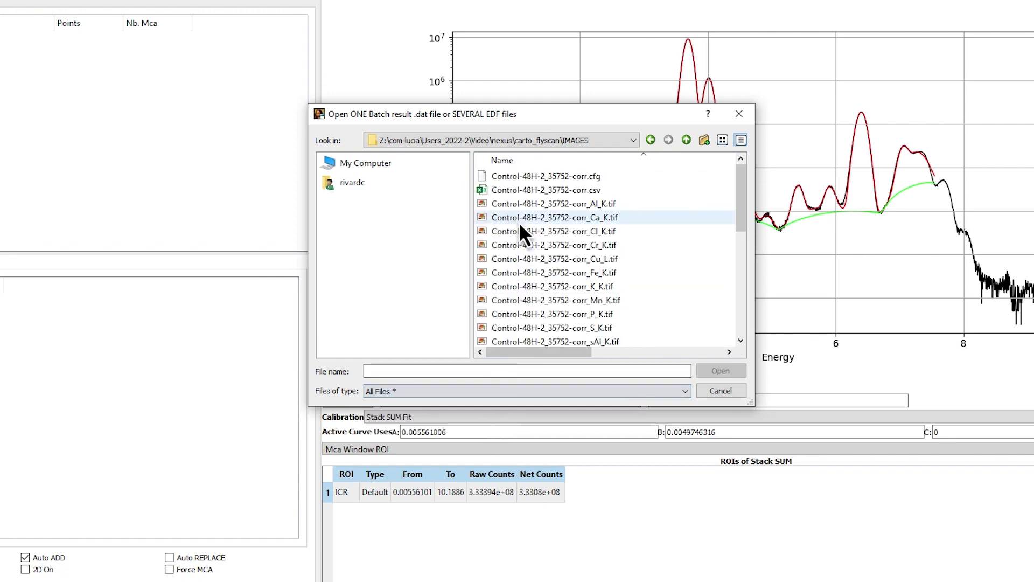
pyautogui.click(523, 192)
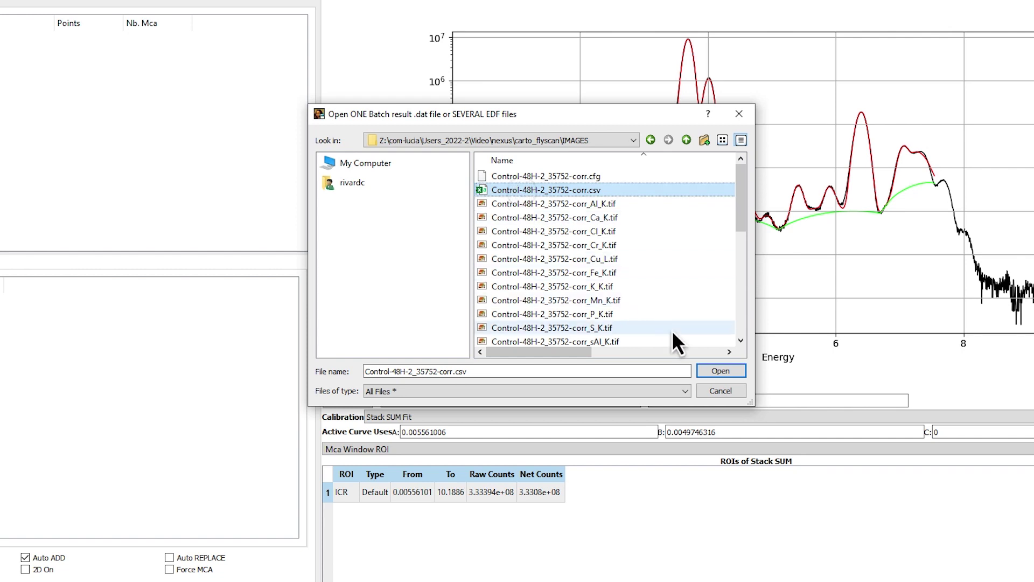
pyautogui.click(705, 373)
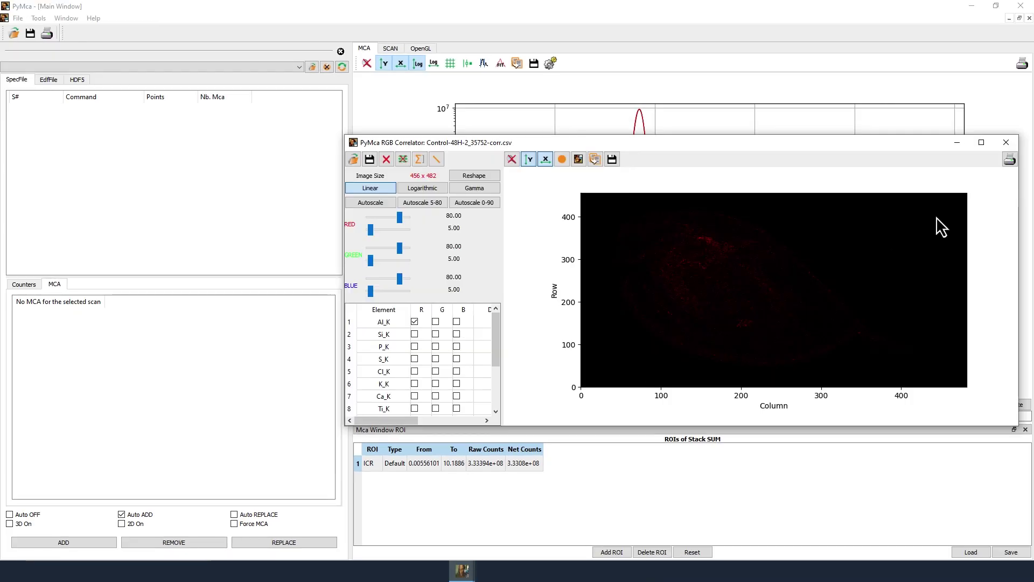
# Maximise the correlator at equal aspect, map Fe_K to red with lowered min and max 2.20, Ca_K to green
pyautogui.click(982, 143)
pyautogui.click(294, 24)
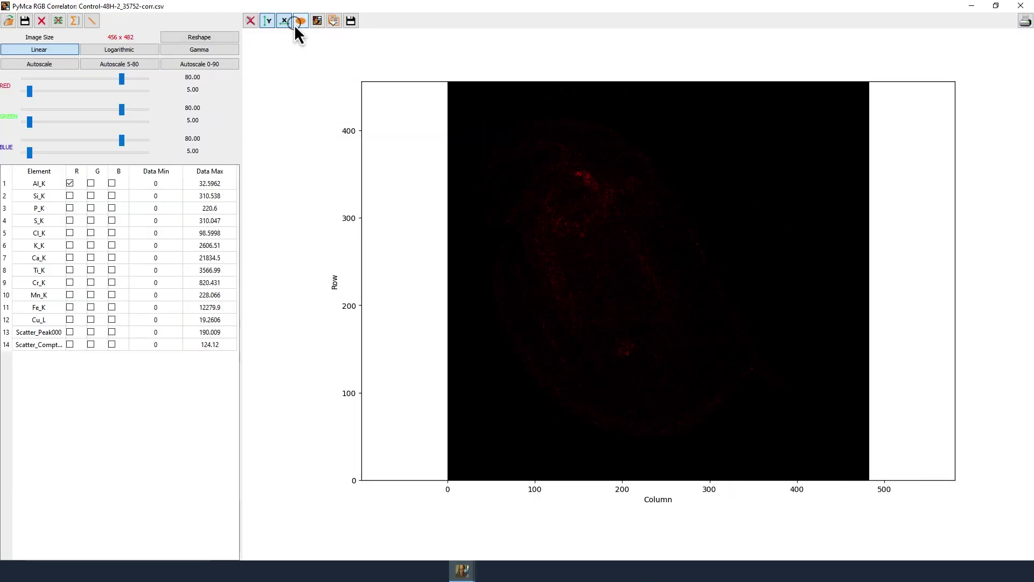
pyautogui.click(69, 307)
pyautogui.moveTo(29, 96); pyautogui.dragTo(23, 94)
pyautogui.moveTo(101, 79); pyautogui.dragTo(26, 80)
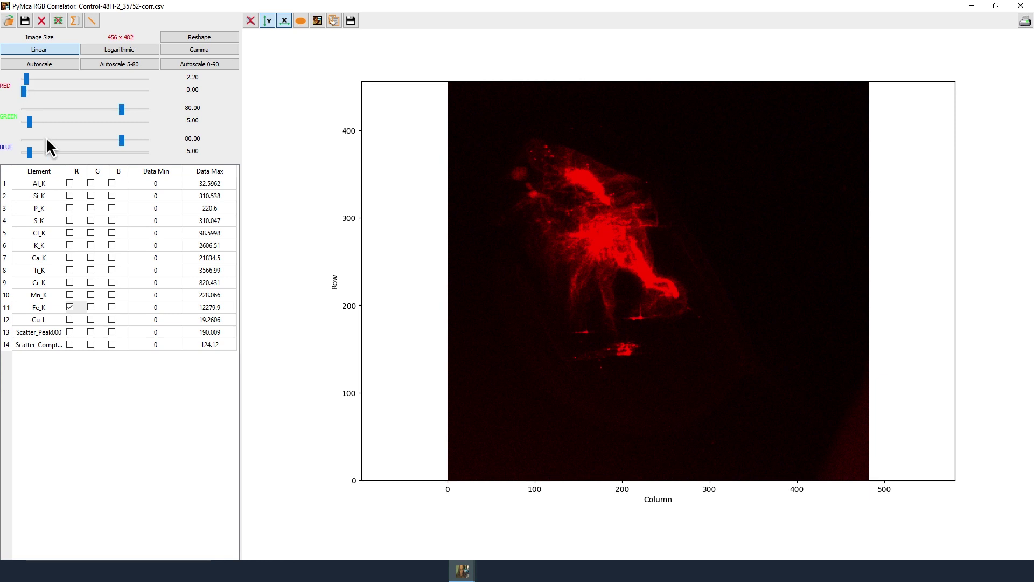
pyautogui.click(90, 258)
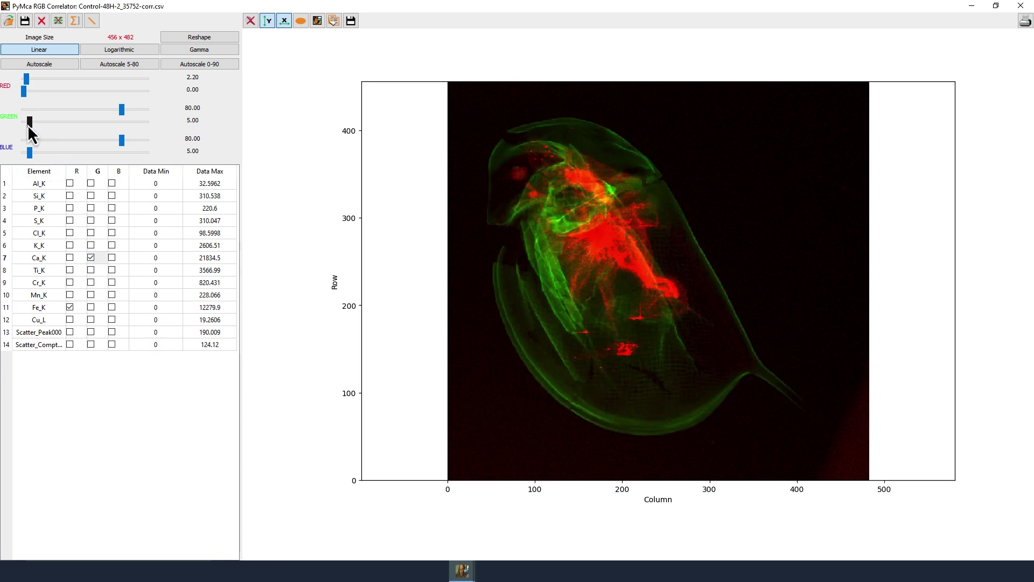